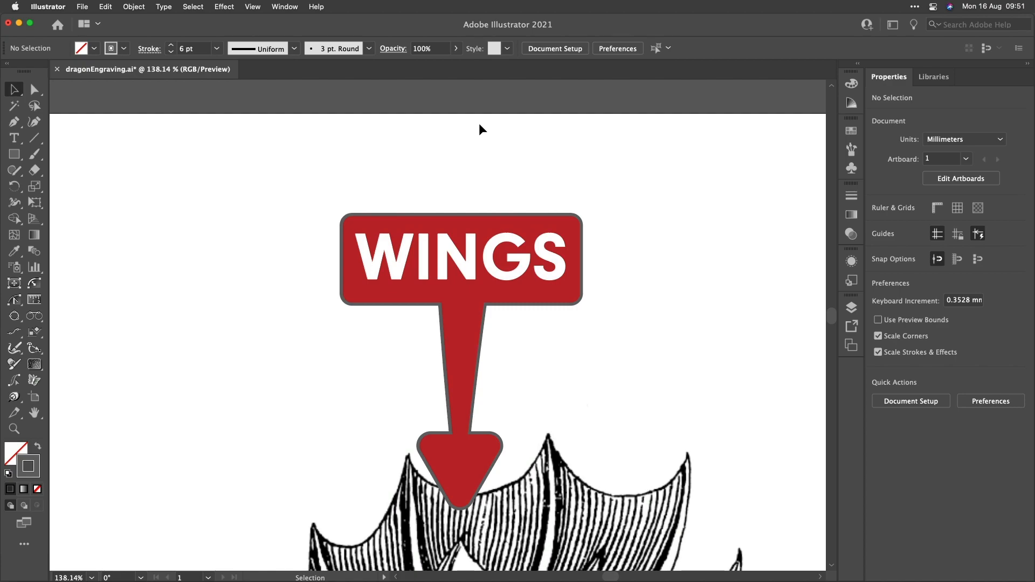
# Hide the Callouts layer and make Layer 3 the active layer, with the whole artboard in view.
pyautogui.press('super+0')
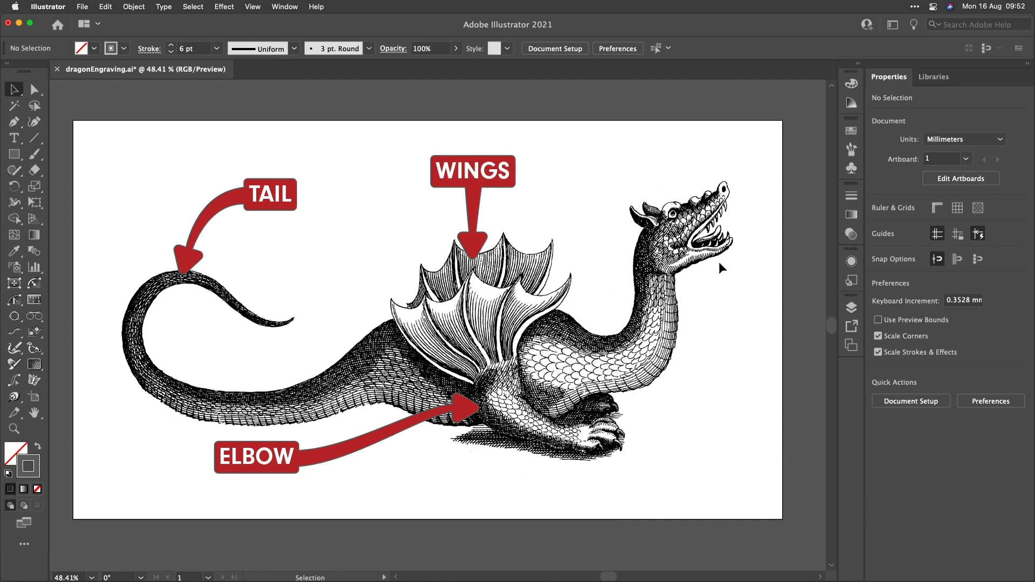
pyautogui.click(851, 307)
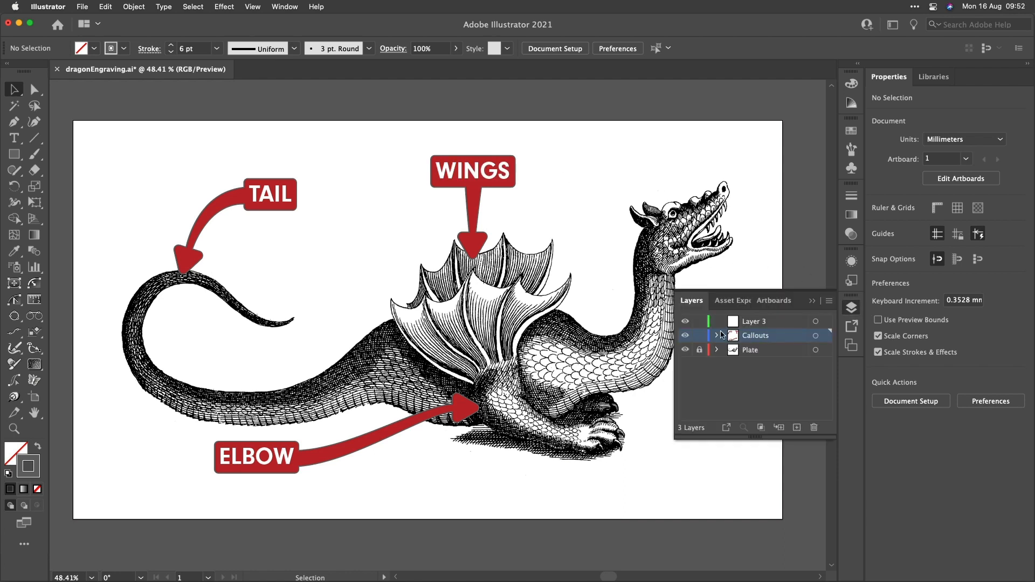
pyautogui.click(685, 336)
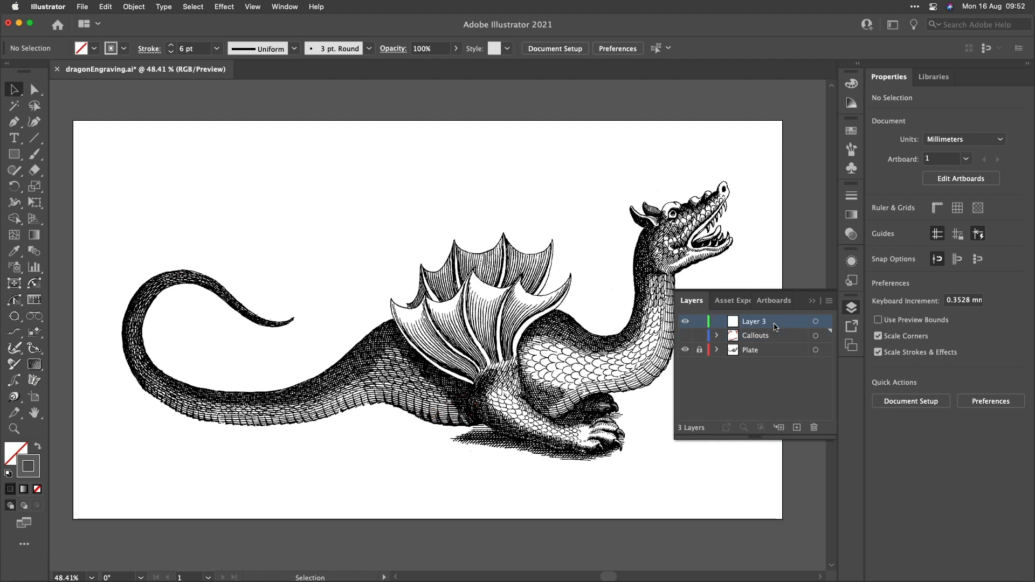
pyautogui.click(771, 323)
pyautogui.click(851, 308)
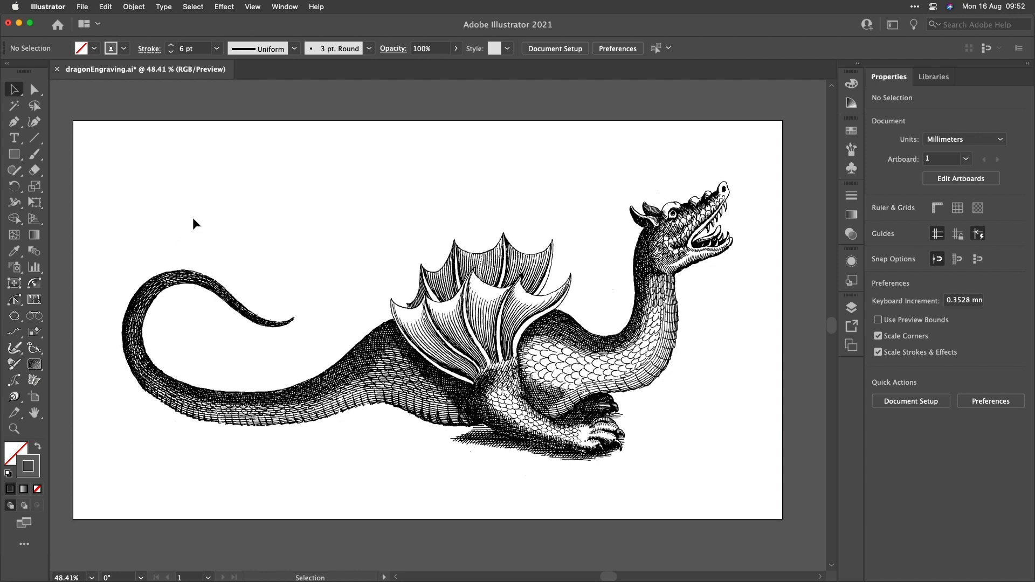
# Add the point text "TAIL" above the dragon's back and scale it up to about 90 pt.
pyautogui.click(13, 139)
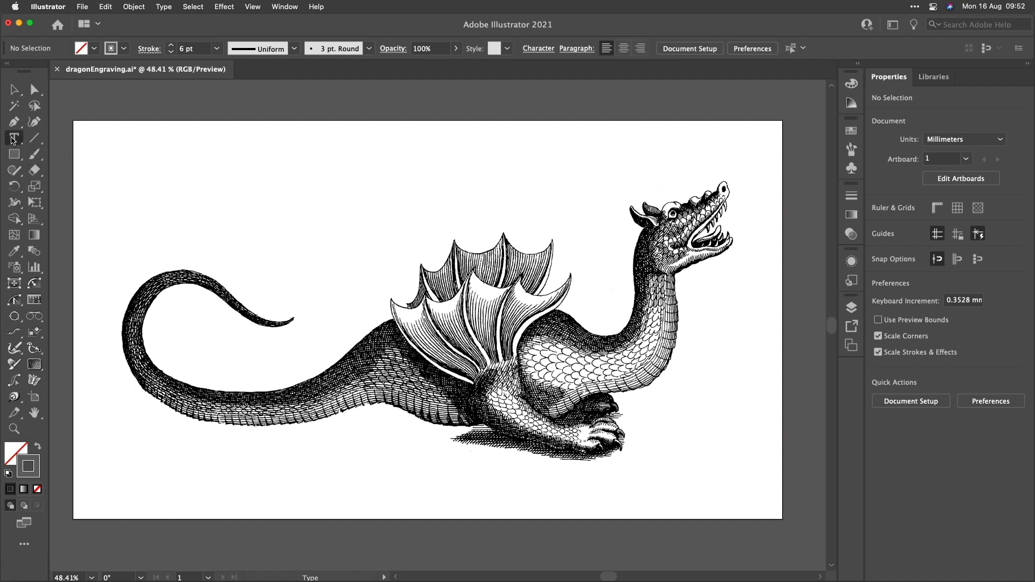
pyautogui.click(320, 186)
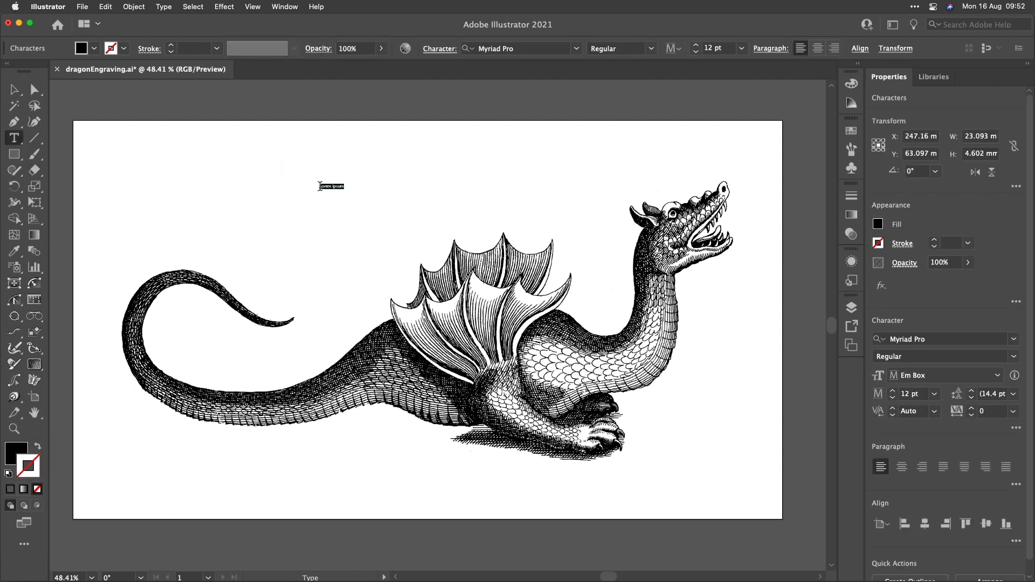
pyautogui.write('TR')
pyautogui.press('Escape')
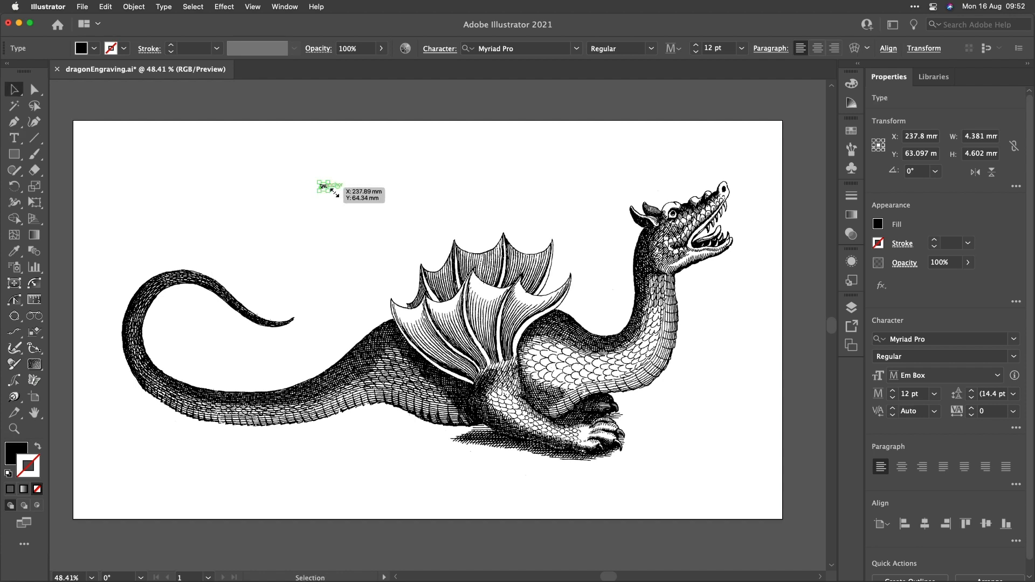
pyautogui.moveTo(329, 192); pyautogui.dragTo(416, 245)
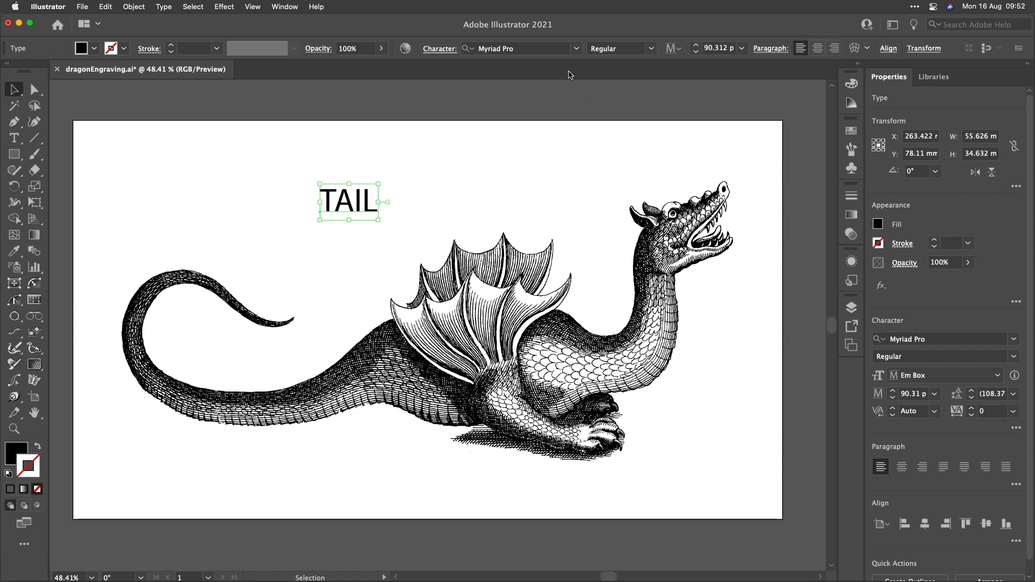
# Set the TAIL text's font to Neuzeit Grotesk Bold and move the text slightly down and to the left.
pyautogui.click(577, 49)
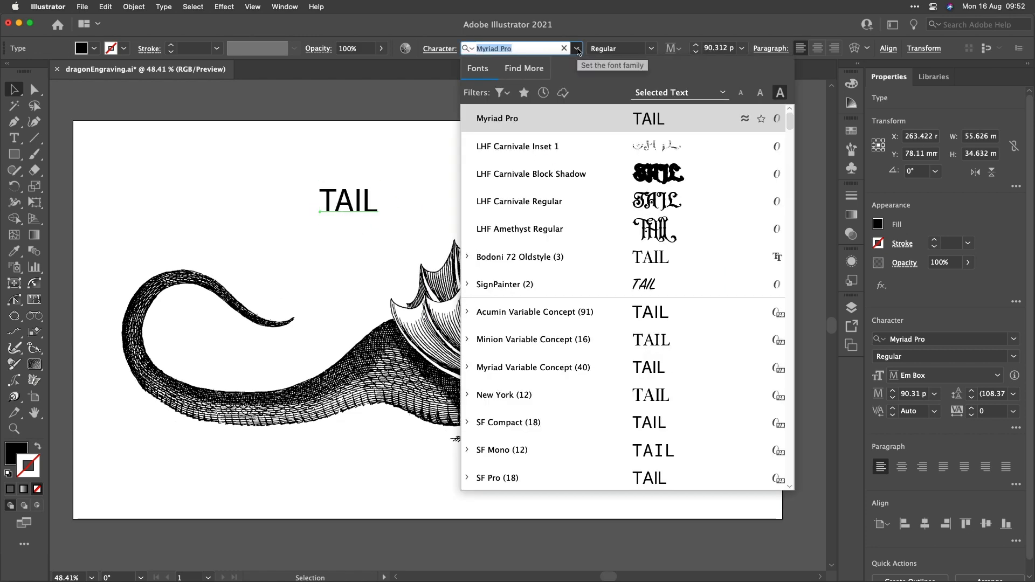
pyautogui.write('neuz')
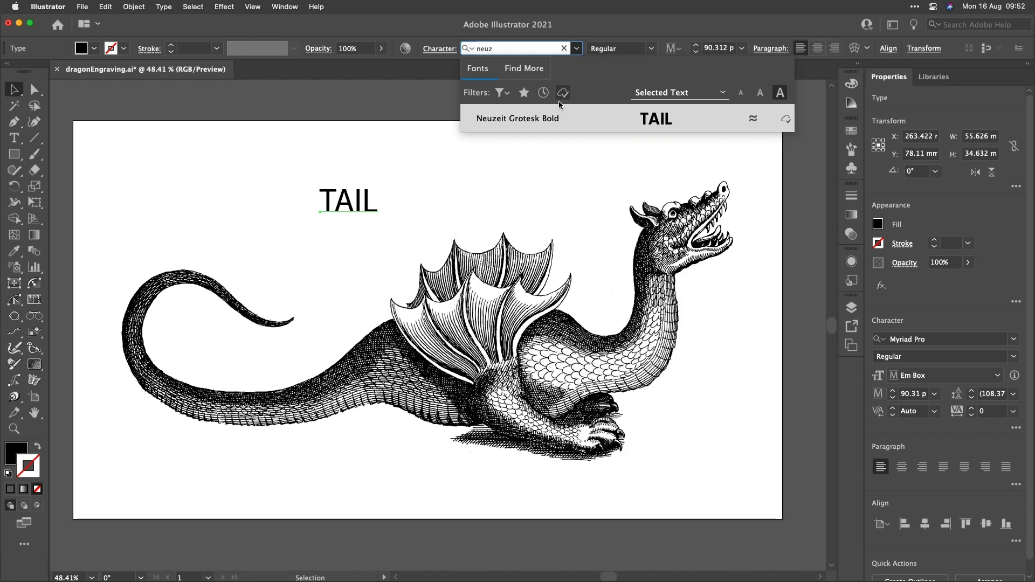
pyautogui.click(557, 118)
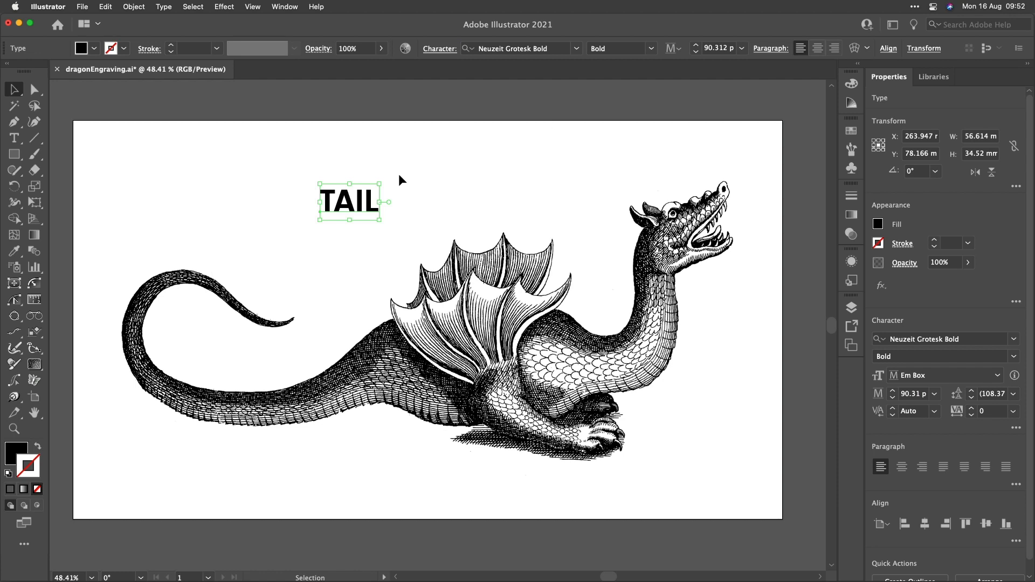
pyautogui.moveTo(367, 203)
pyautogui.mouseDown()
pyautogui.moveTo(344, 215)
pyautogui.moveTo(353, 218)
pyautogui.mouseUp()
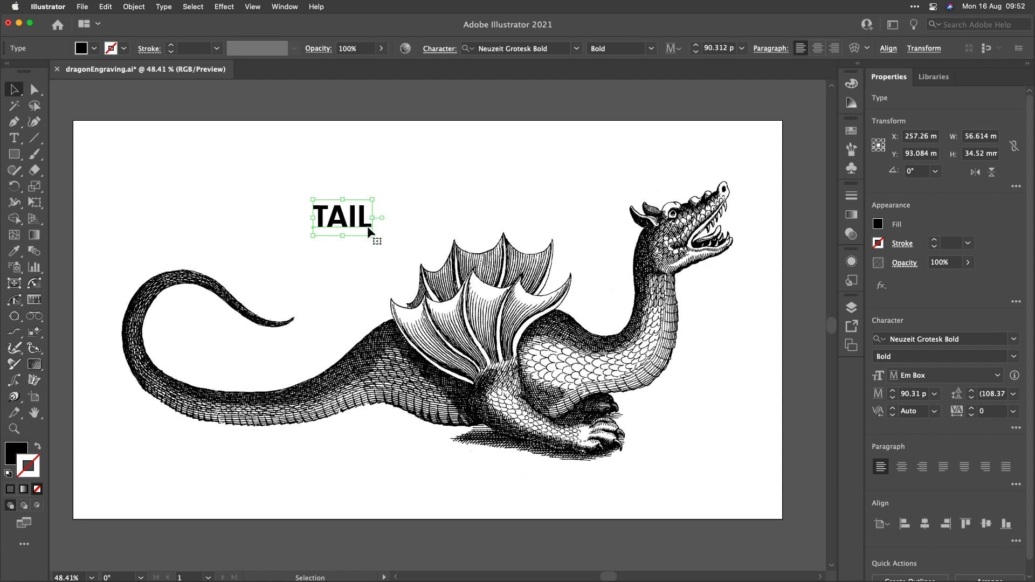
# Inspect the TAIL text's character-level appearance, return to the type level and remove the characters' black fill.
pyautogui.click(851, 263)
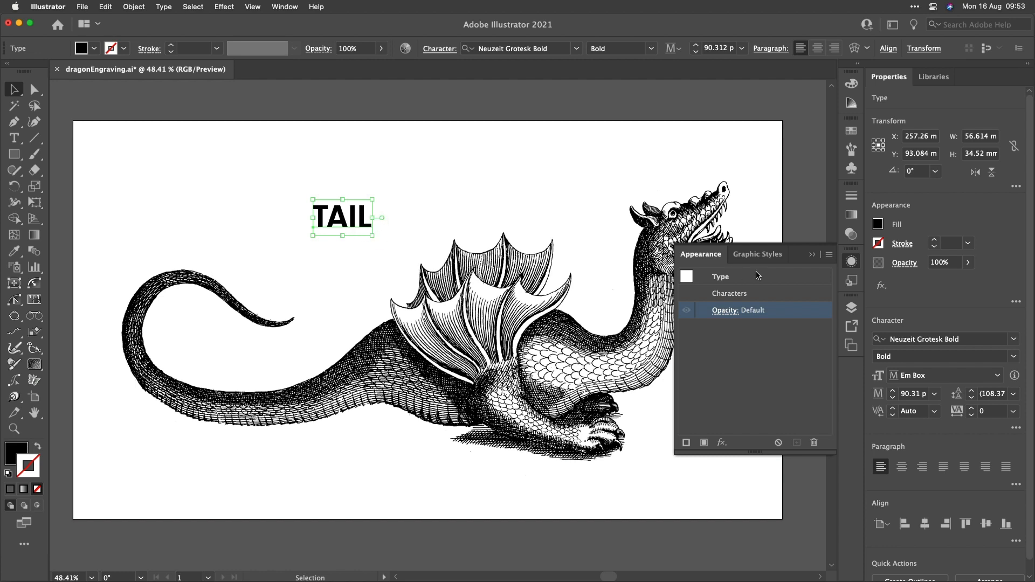
pyautogui.doubleClick(769, 296)
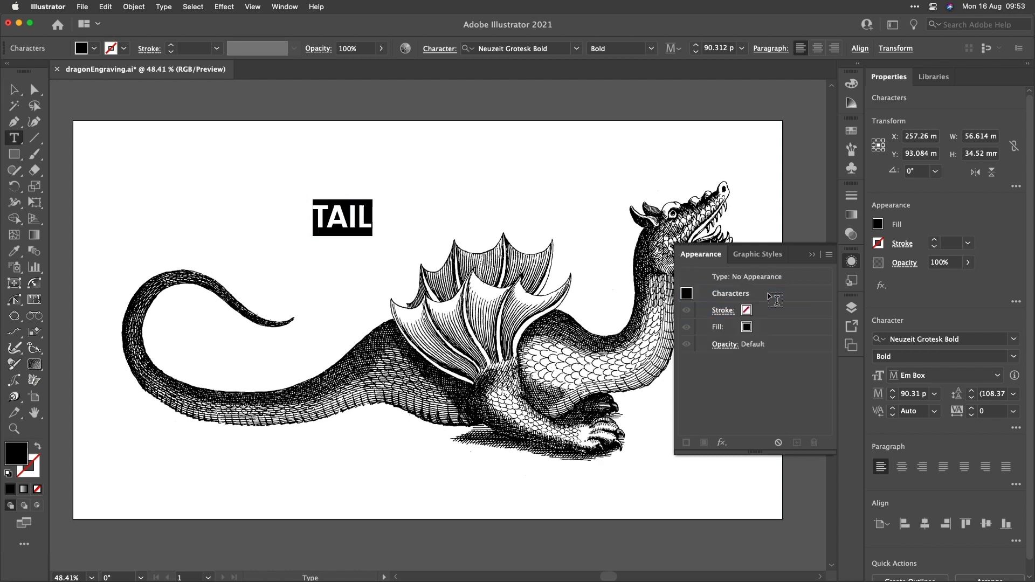
pyautogui.click(792, 279)
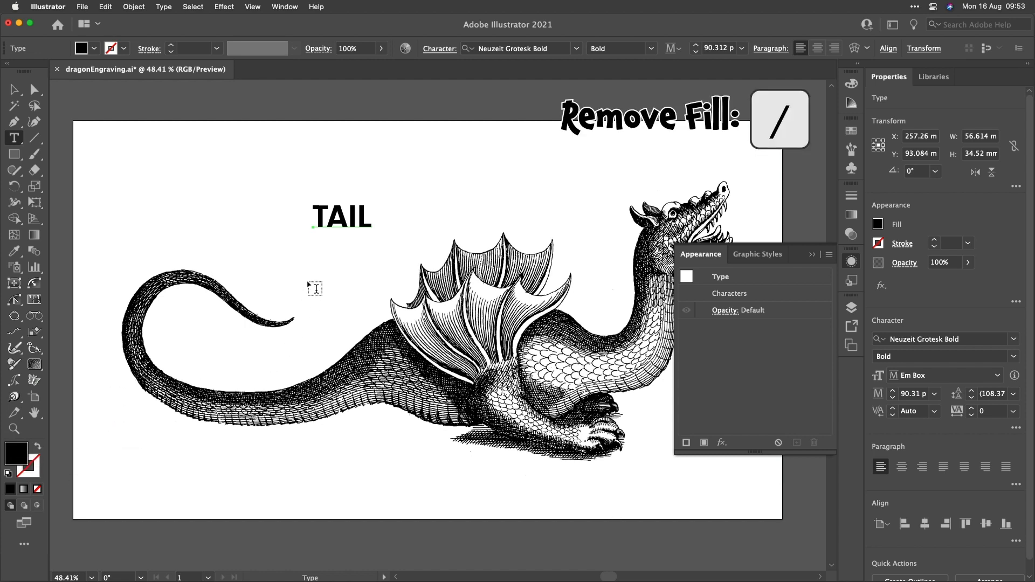
pyautogui.press('/')
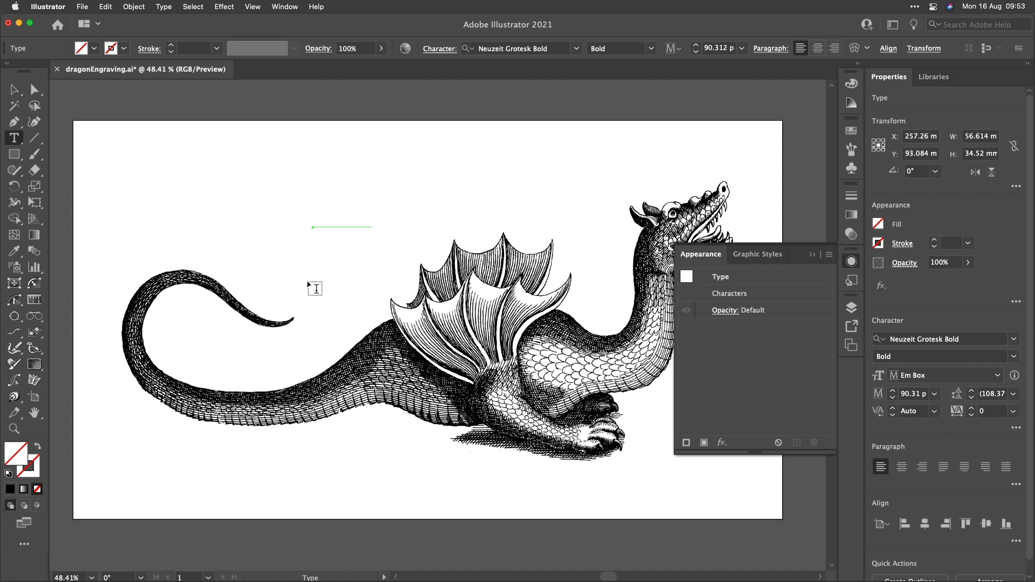
pyautogui.press('Escape')
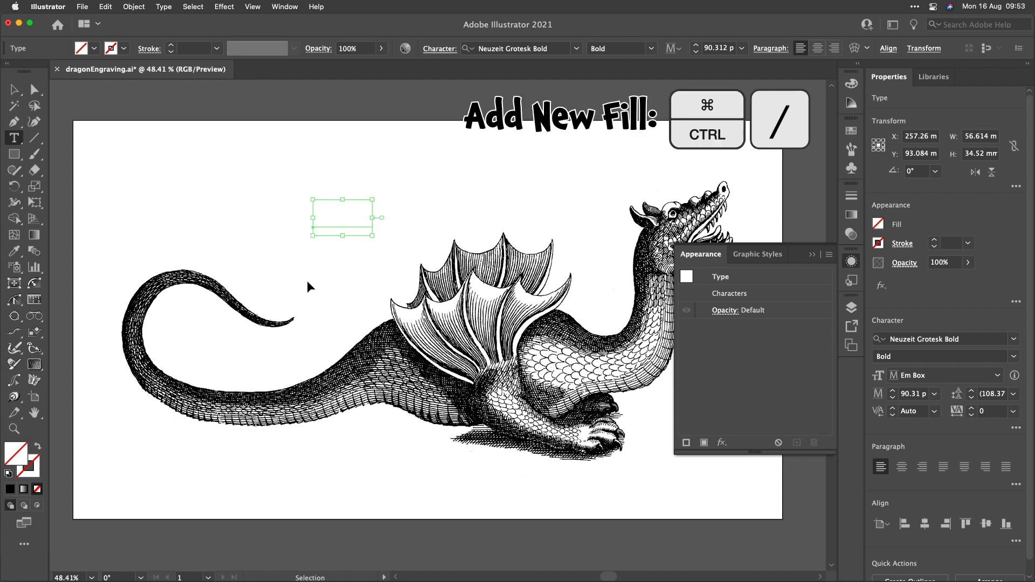
# Add a new fill to the TAIL type object and colour it white.
pyautogui.press('super+slash')
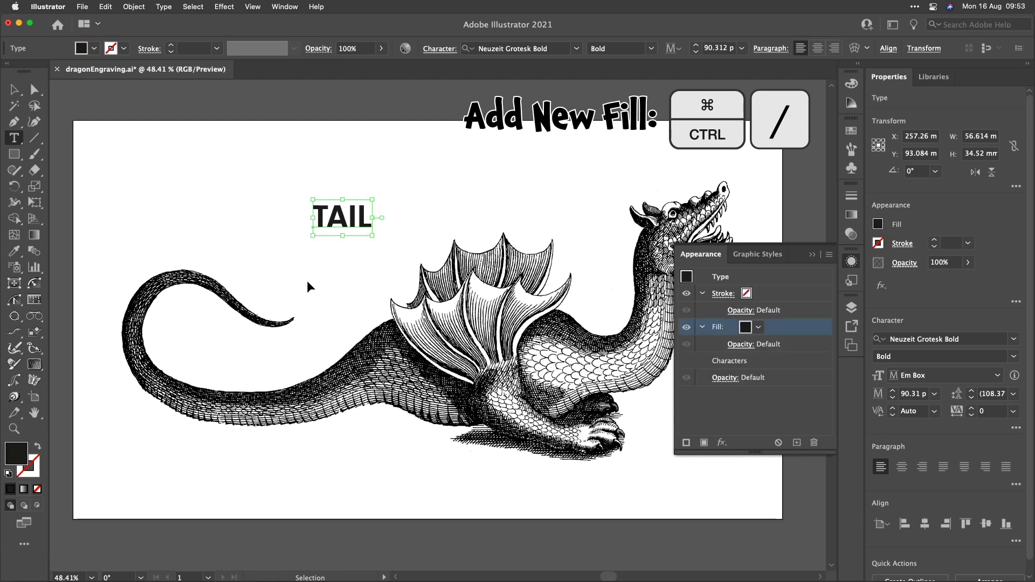
pyautogui.click(758, 330)
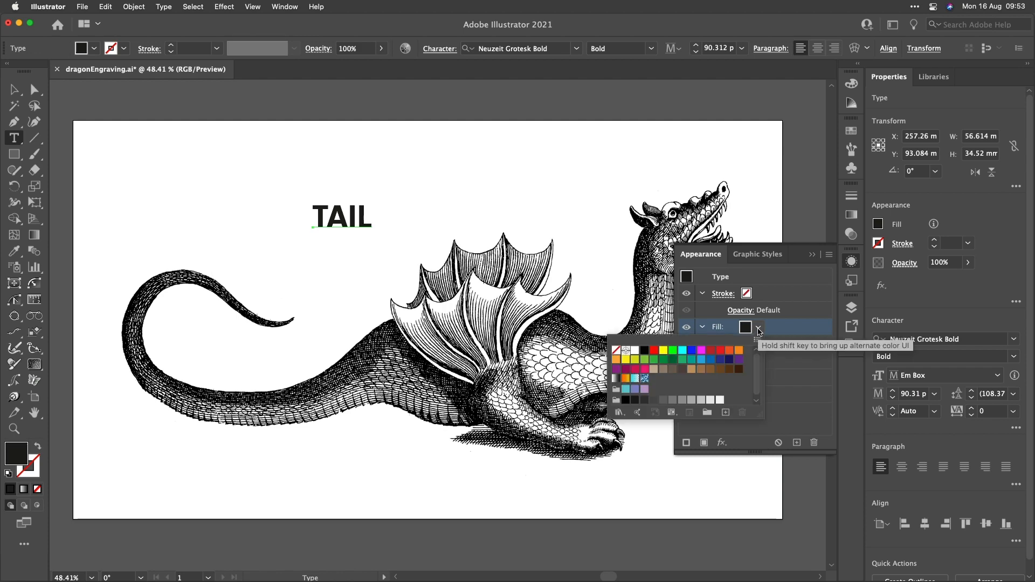
pyautogui.click(635, 350)
pyautogui.click(811, 331)
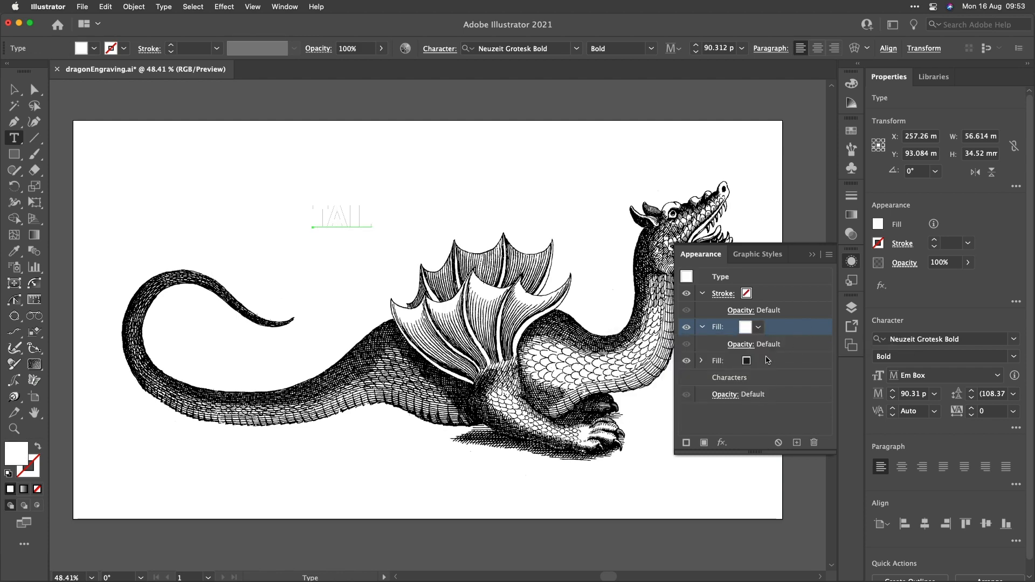
# Add a second fill to the TAIL type object and colour the lower of the two fills dark red.
pyautogui.press('super+slash')
pyautogui.click(759, 362)
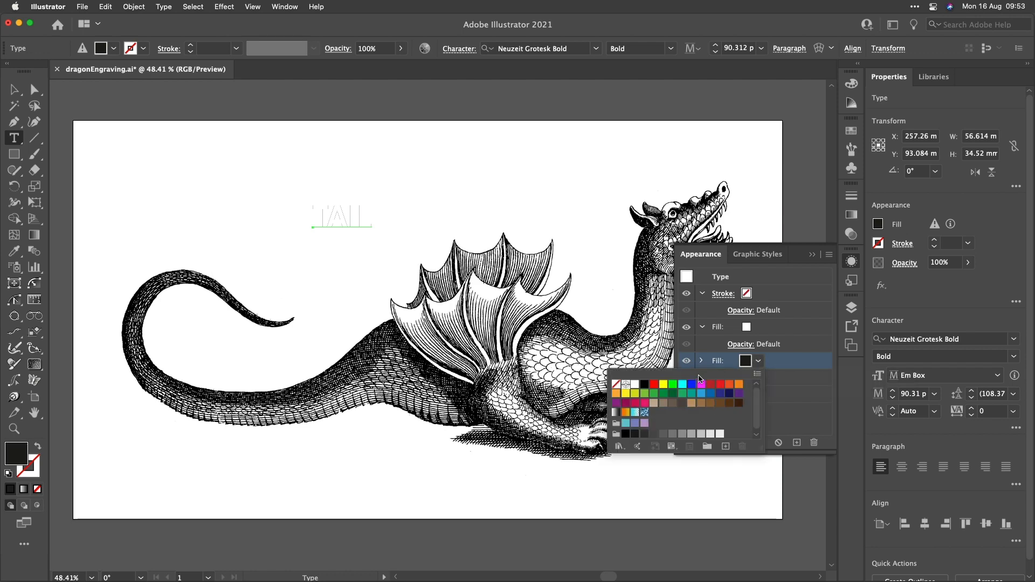
pyautogui.click(710, 384)
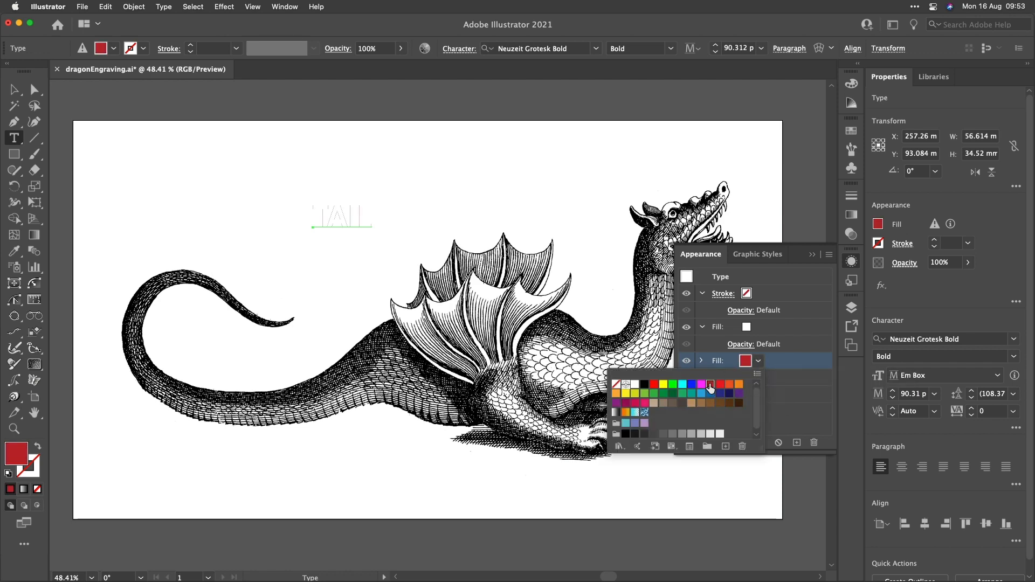
pyautogui.click(777, 363)
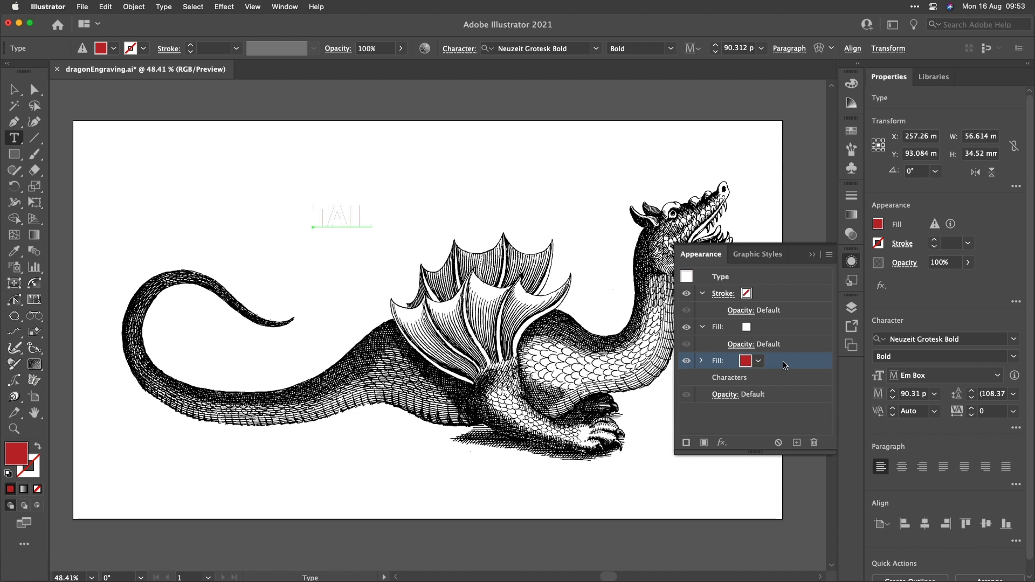
# Convert the red fill to a Rounded Rectangle shape with relative size, 6.35 mm extra width, 2 mm extra height and 3 mm corner radius.
pyautogui.click(723, 444)
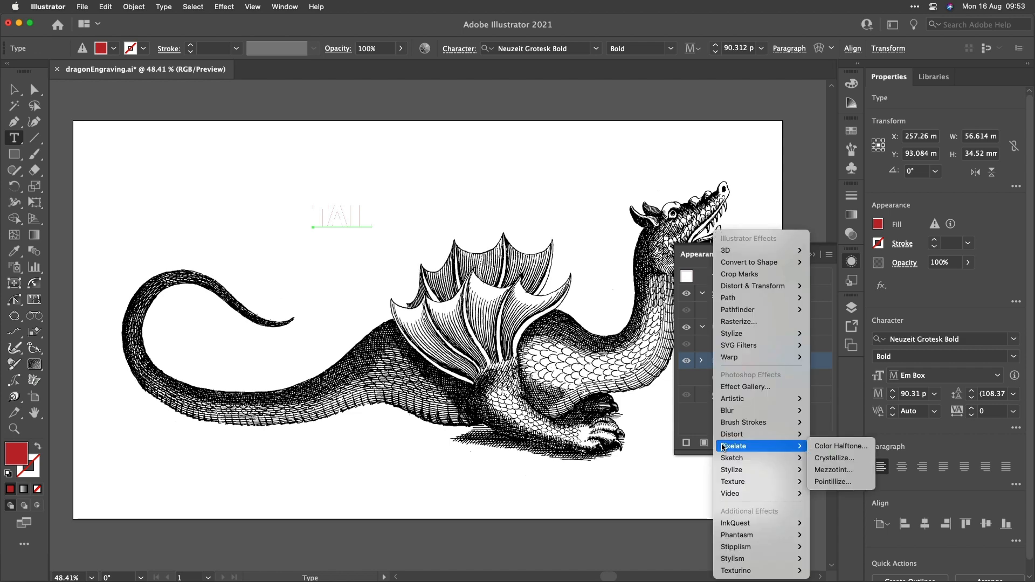
pyautogui.moveTo(756, 261)
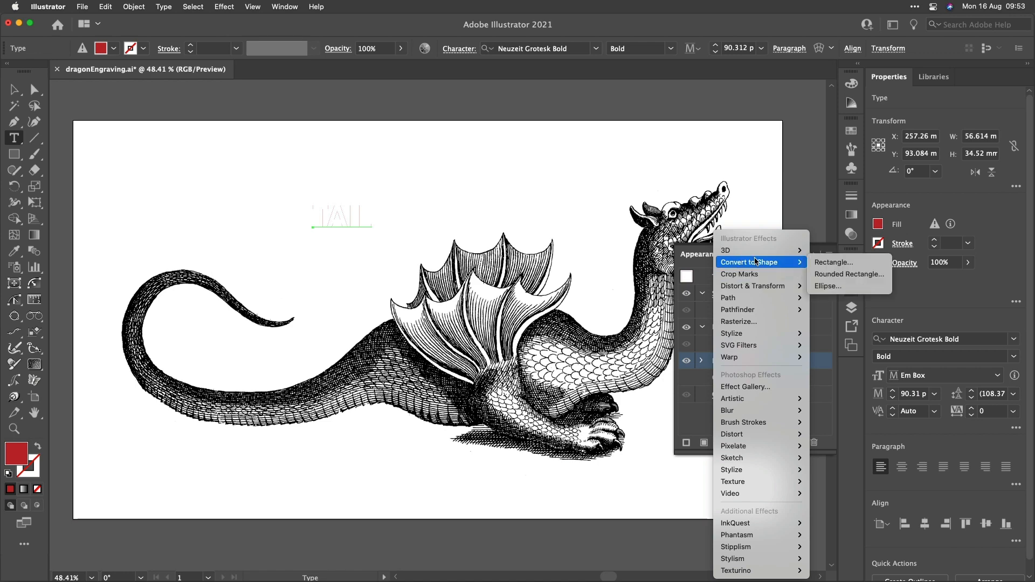
pyautogui.click(859, 275)
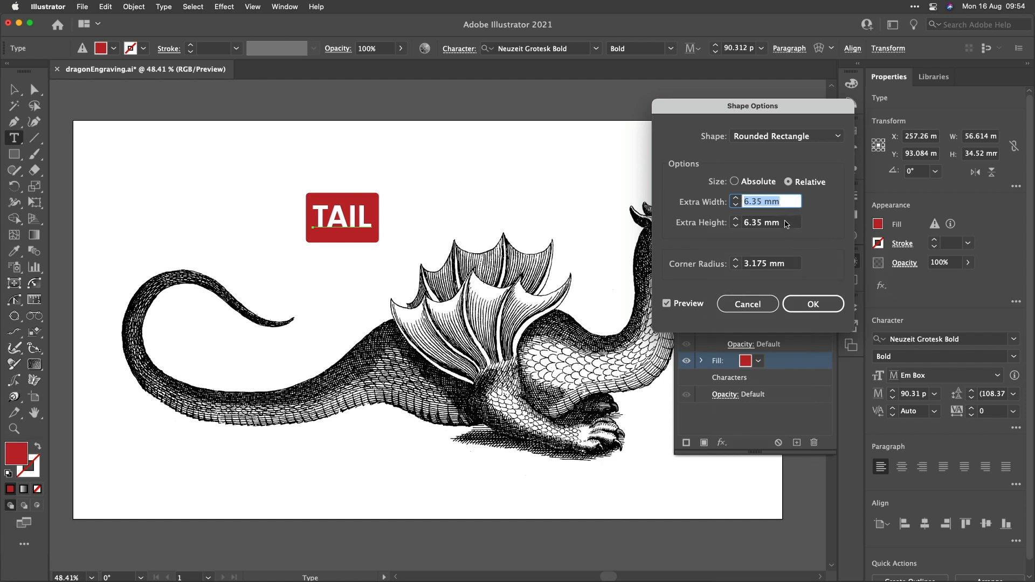
pyautogui.click(786, 224)
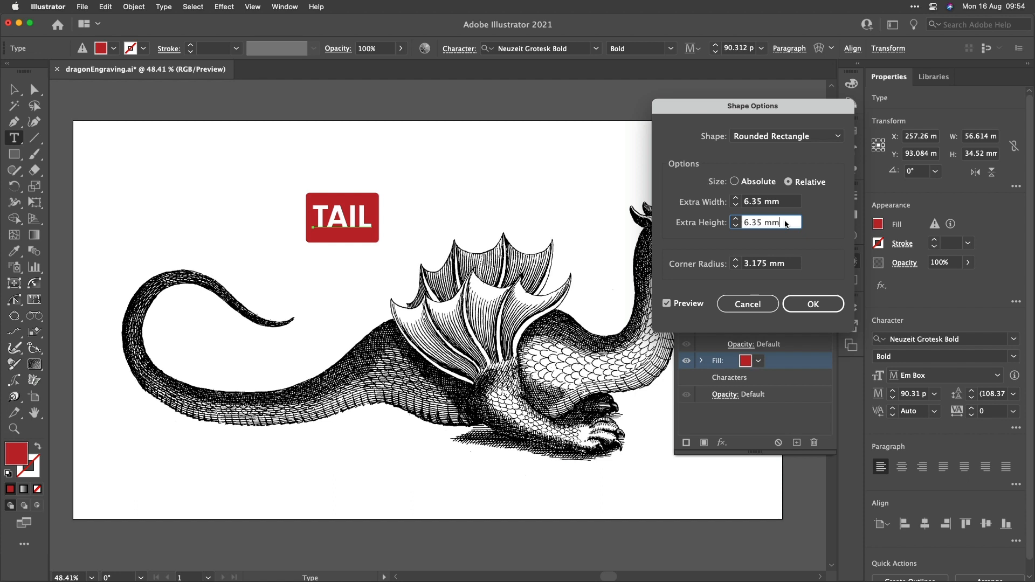
pyautogui.press('Down')
pyautogui.press('Down')
pyautogui.press('Down')
pyautogui.press('Down')
pyautogui.press('Down')
pyautogui.press('Down')
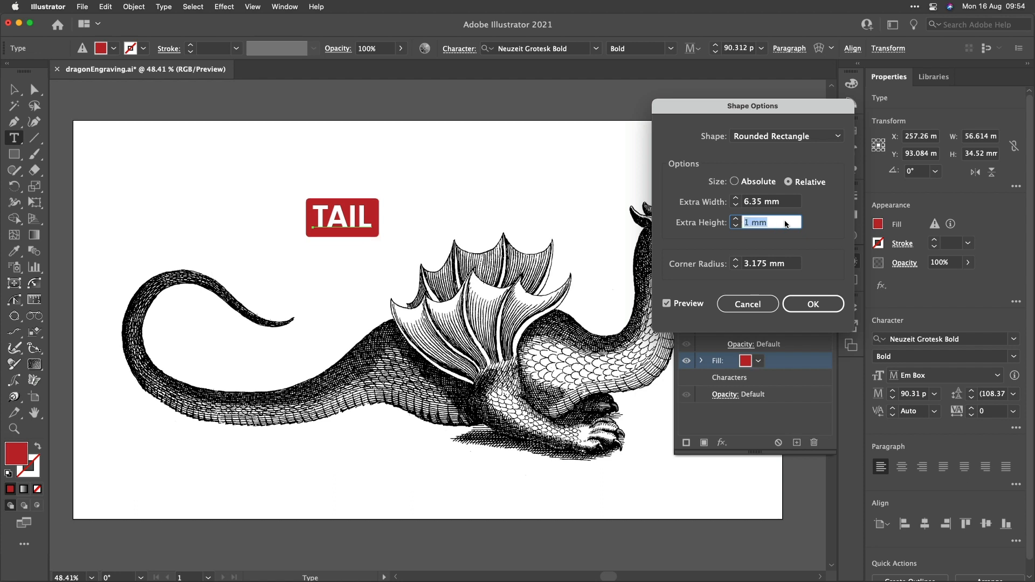
pyautogui.click(736, 261)
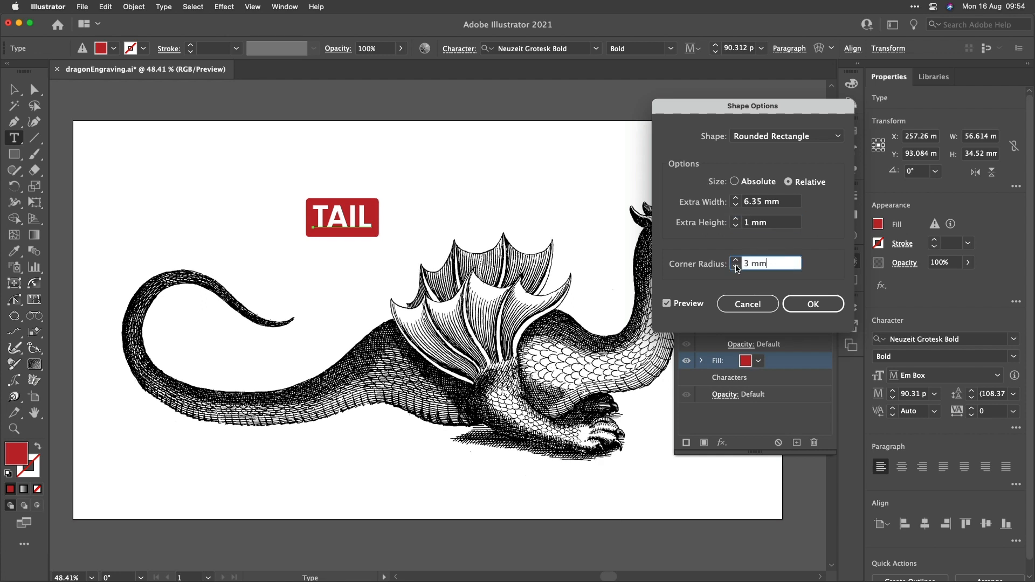
pyautogui.click(736, 219)
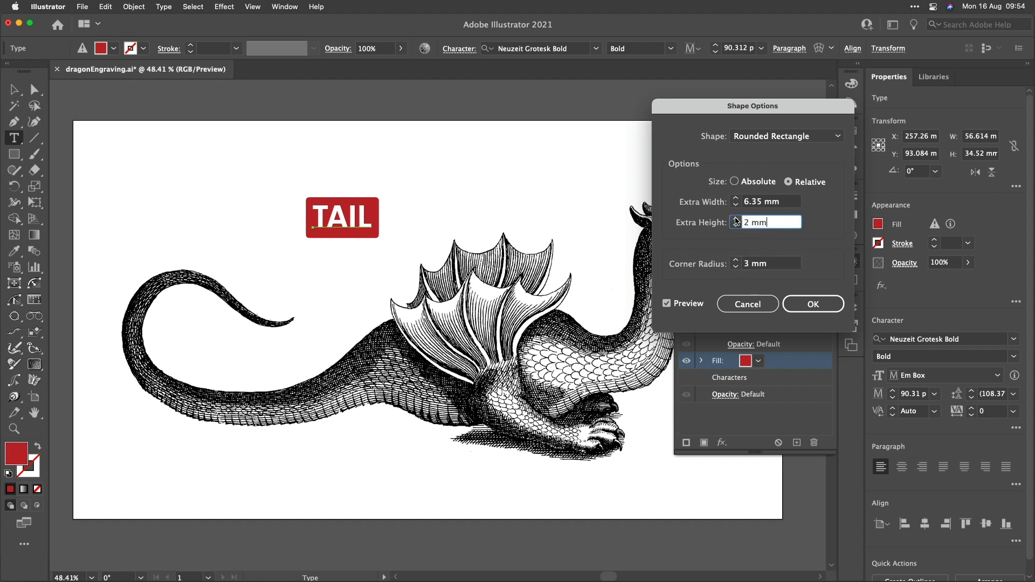
pyautogui.click(814, 305)
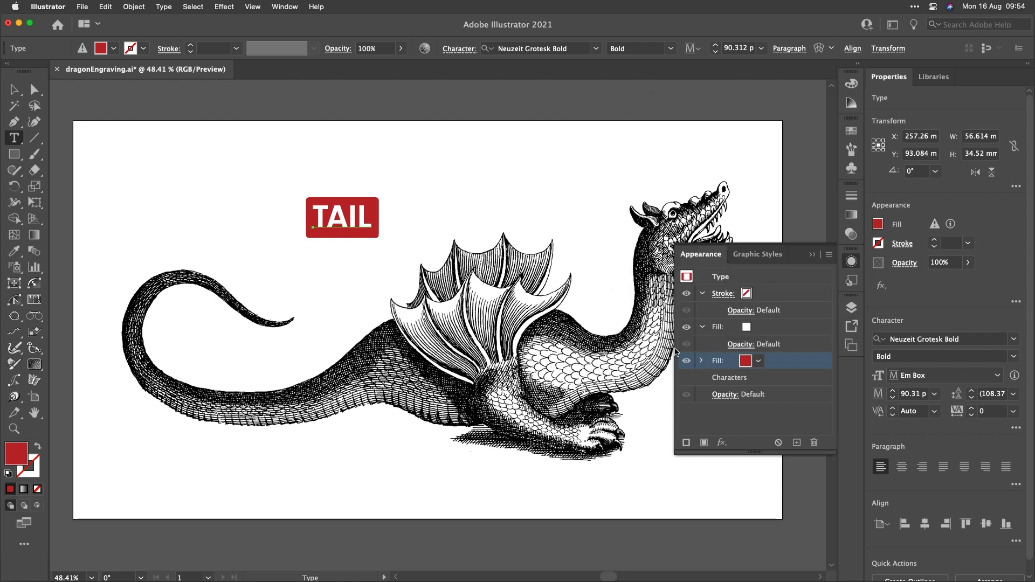
# Expand the red fill's appearance entry to show its Rounded Rectangle effect, and deselect the TAIL label.
pyautogui.click(700, 360)
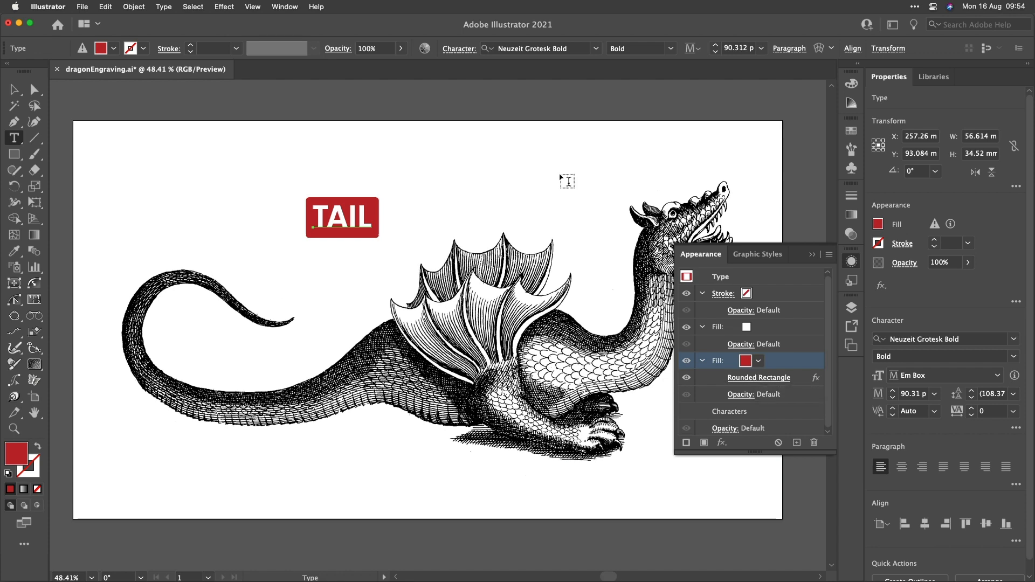
pyautogui.click(19, 93)
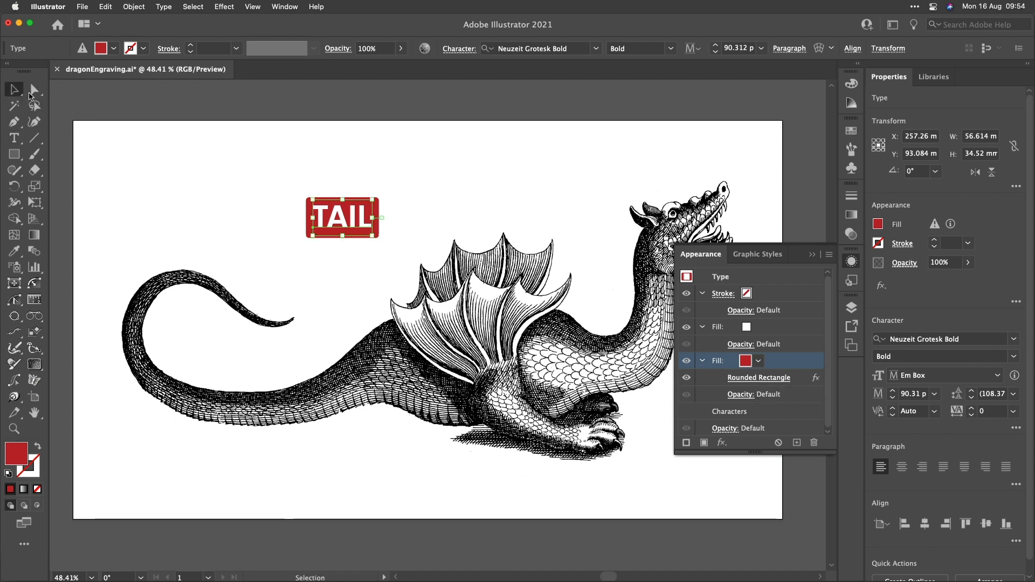
pyautogui.click(186, 144)
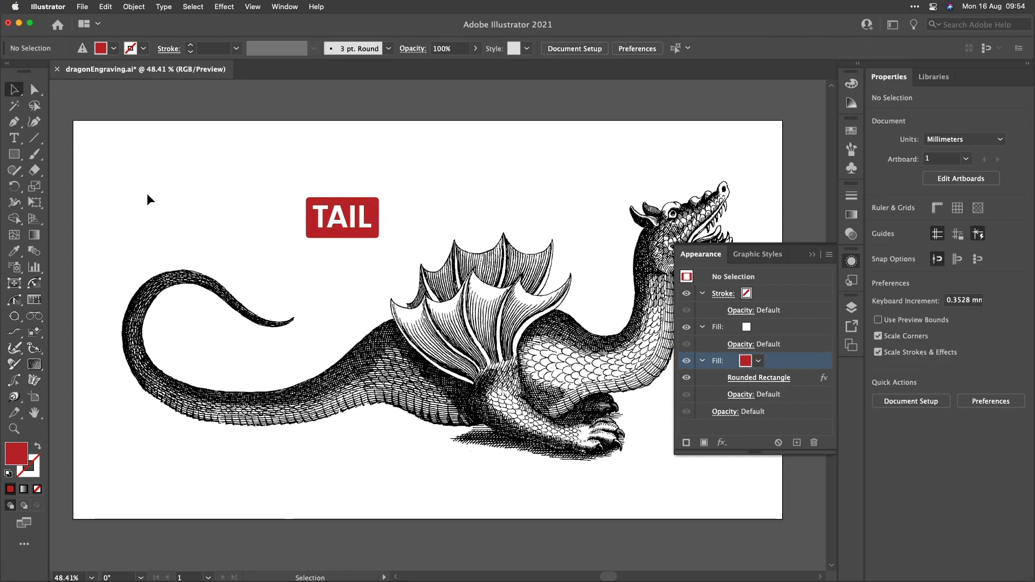
# Draw a red triangle about 45 mm wide above the dragon's curled tail with the Polygon tool and round its corners.
pyautogui.click(16, 156)
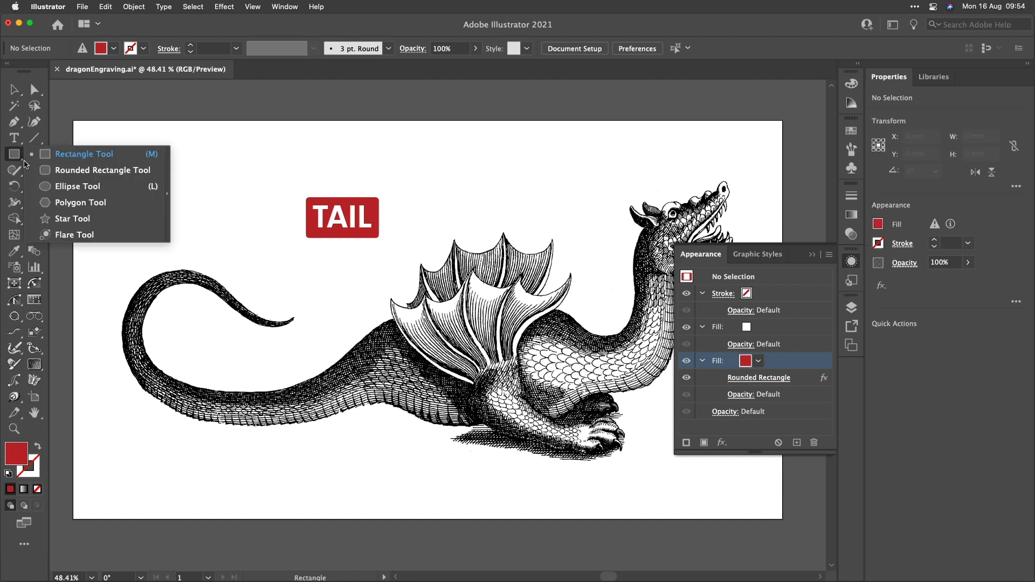
pyautogui.click(81, 202)
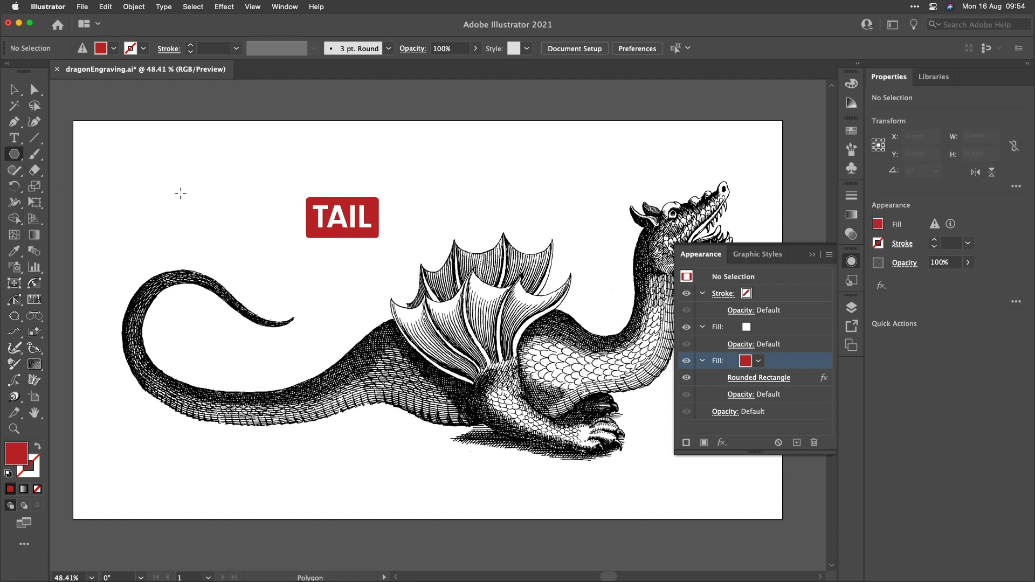
pyautogui.moveTo(180, 193); pyautogui.dragTo(208, 194)
pyautogui.press('Down')
pyautogui.press('Down')
pyautogui.press('Down')
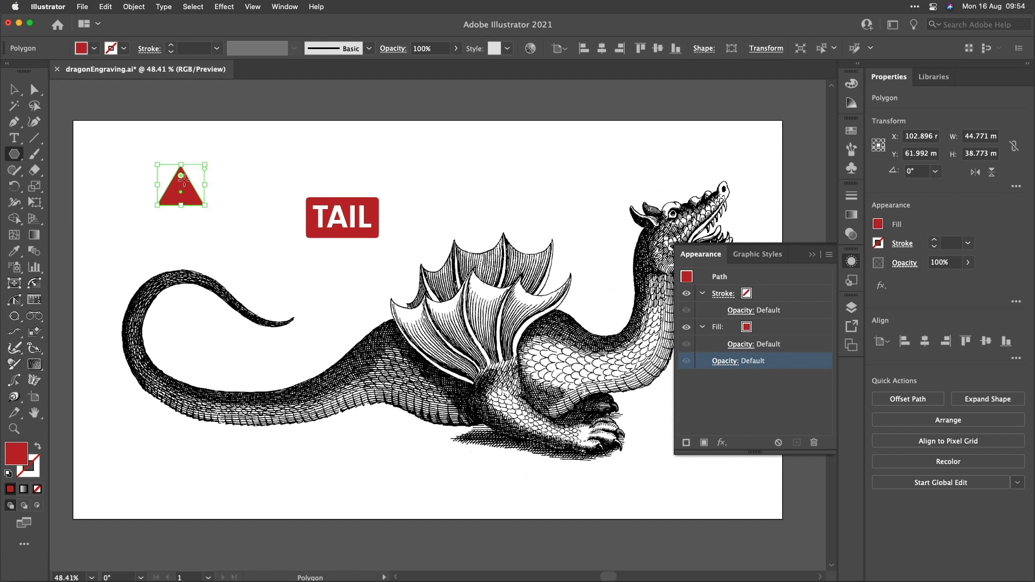
pyautogui.moveTo(180, 175); pyautogui.dragTo(180, 174)
# Move the TAIL label slightly higher, and place the triangle on the upper curve of the dragon's tail, rotated so one corner points into it.
pyautogui.click(15, 90)
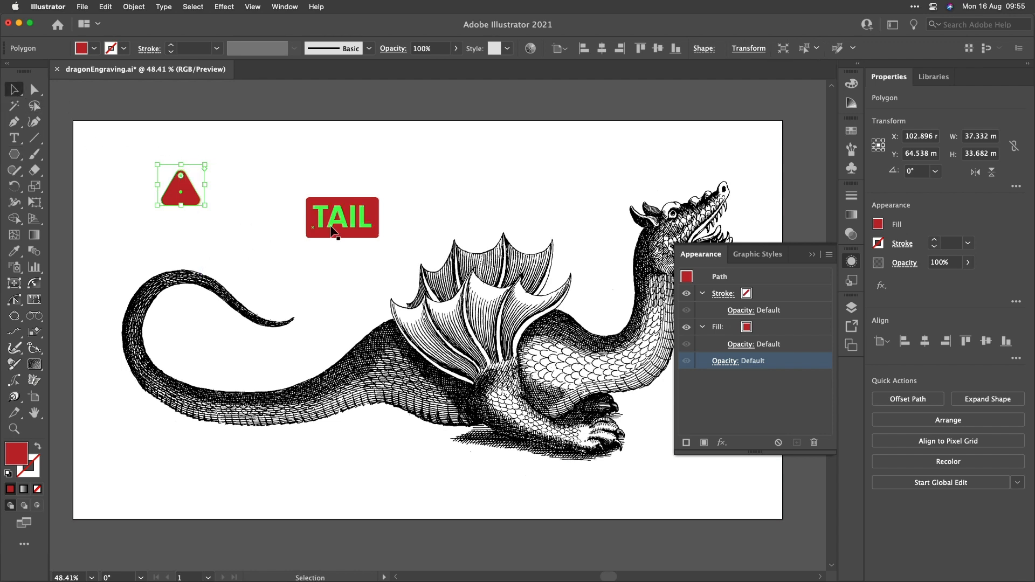
pyautogui.moveTo(331, 225); pyautogui.dragTo(347, 190)
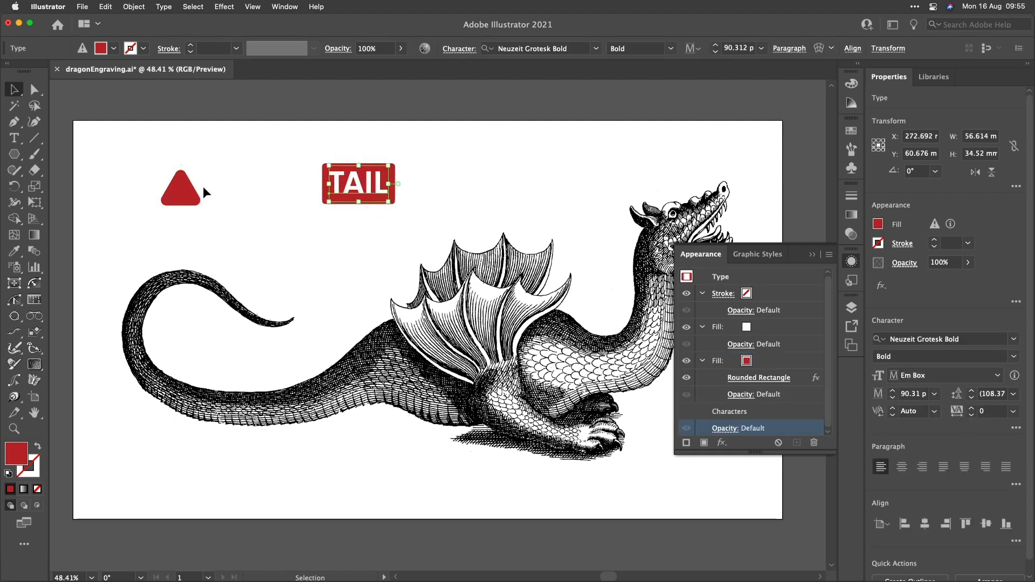
pyautogui.moveTo(184, 200); pyautogui.dragTo(220, 272)
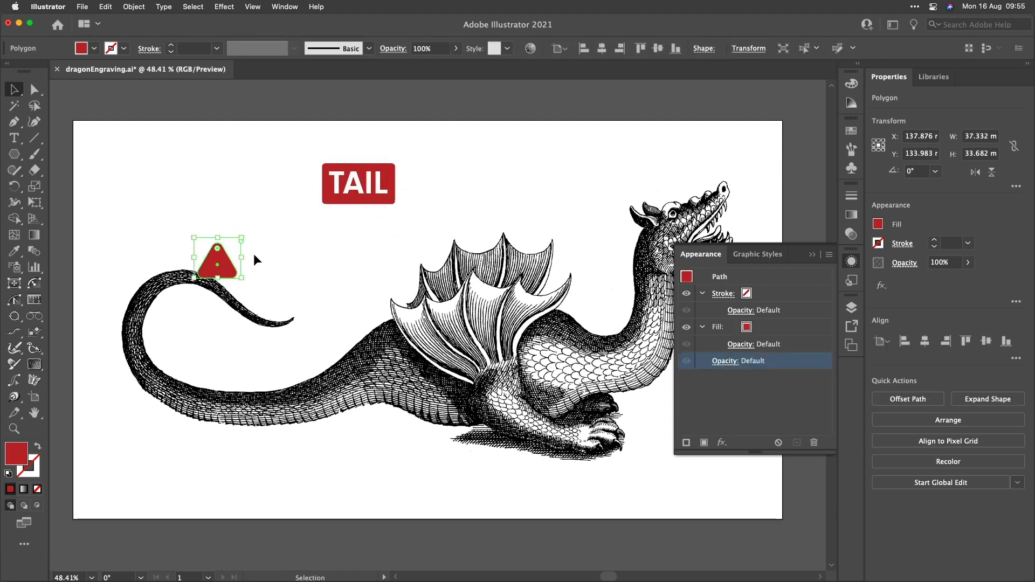
pyautogui.moveTo(240, 239); pyautogui.dragTo(169, 281)
pyautogui.click(251, 253)
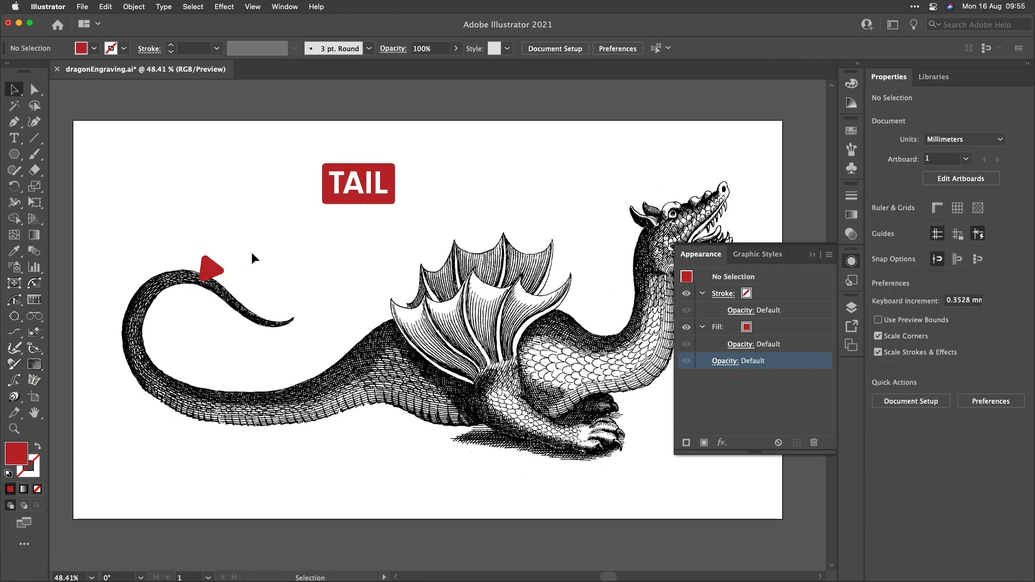
# Draw a two-point curved path about 136 mm across with the Pen tool, from the triangle's centre to just inside the TAIL label.
pyautogui.scroll(3, 242, 191)
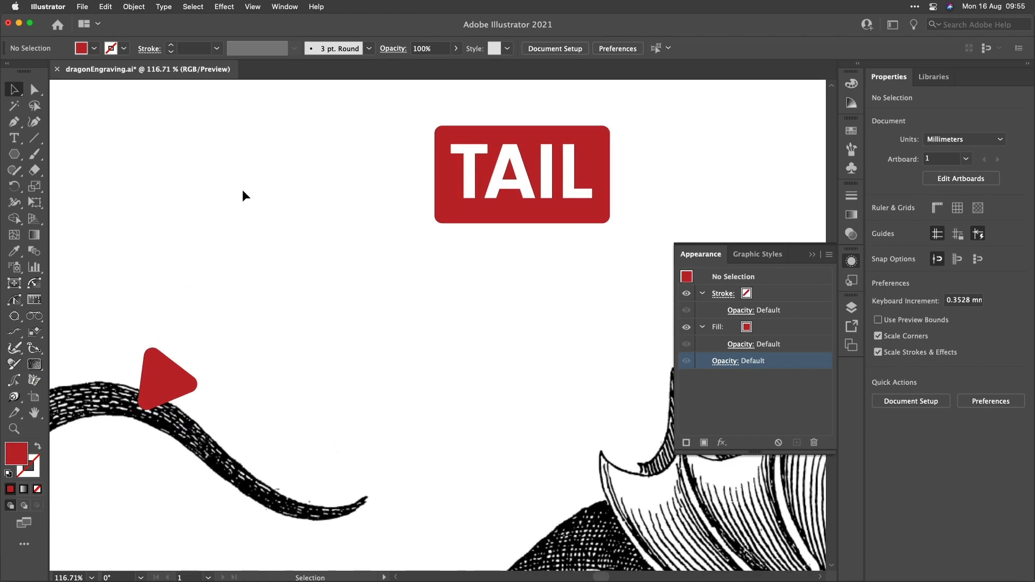
pyautogui.scroll(3, 243, 195)
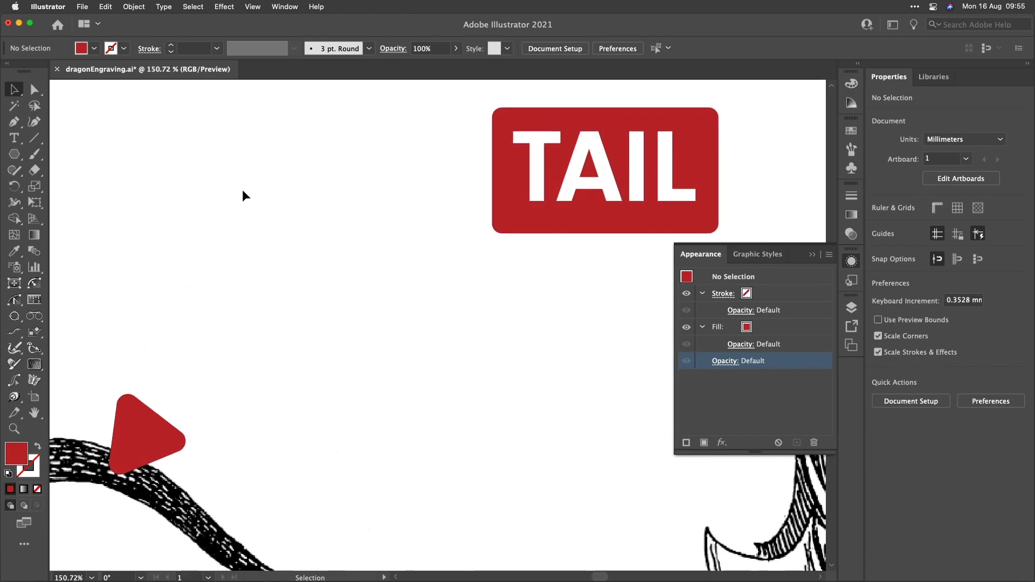
pyautogui.click(852, 262)
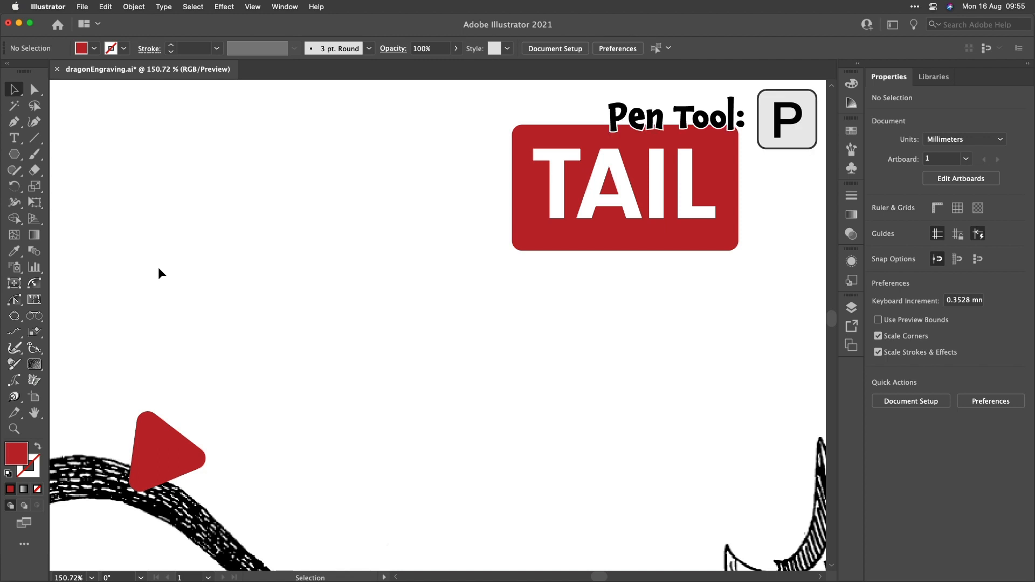
pyautogui.press('p')
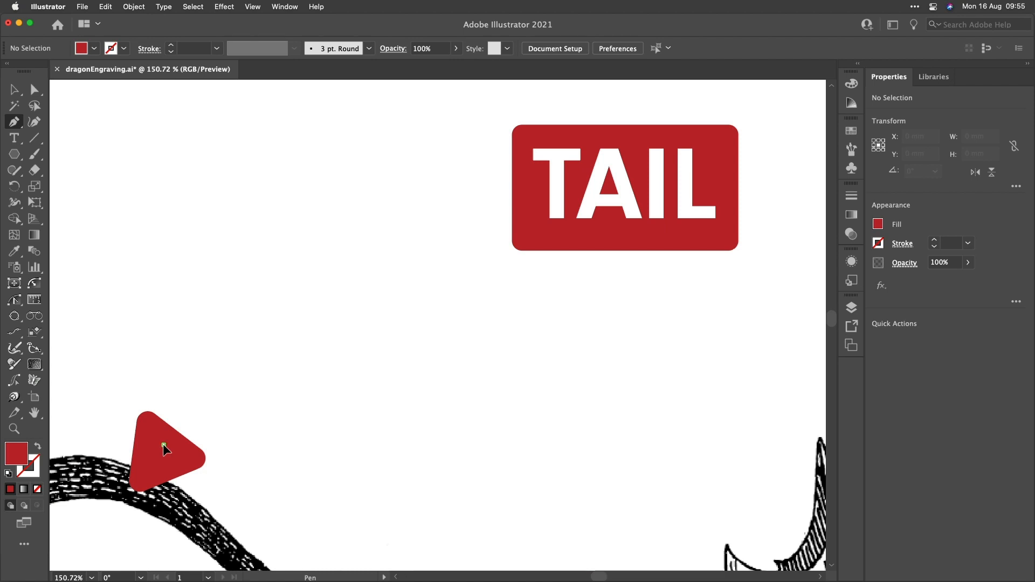
pyautogui.moveTo(164, 445); pyautogui.dragTo(223, 380)
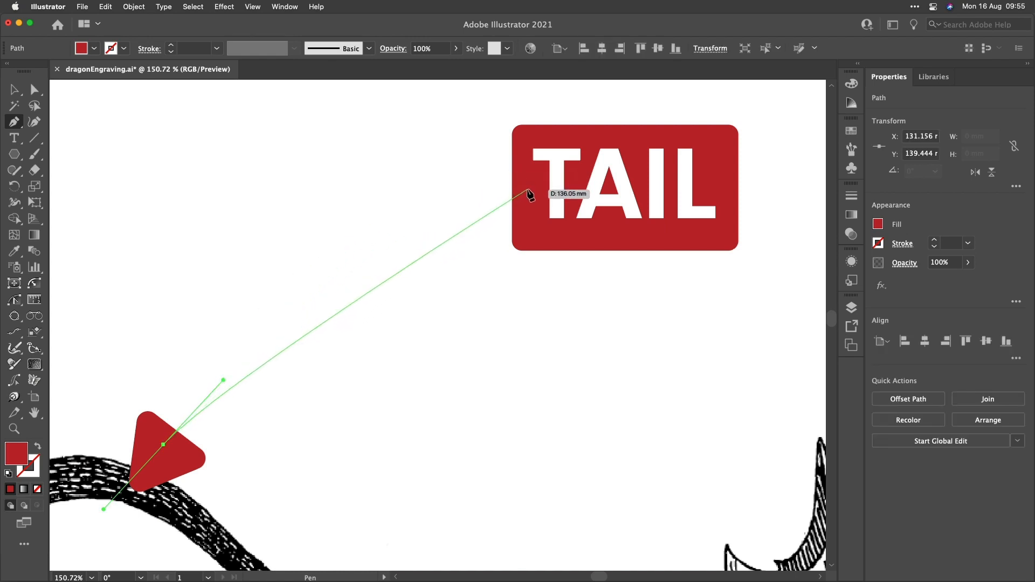
pyautogui.moveTo(528, 188); pyautogui.dragTo(628, 187)
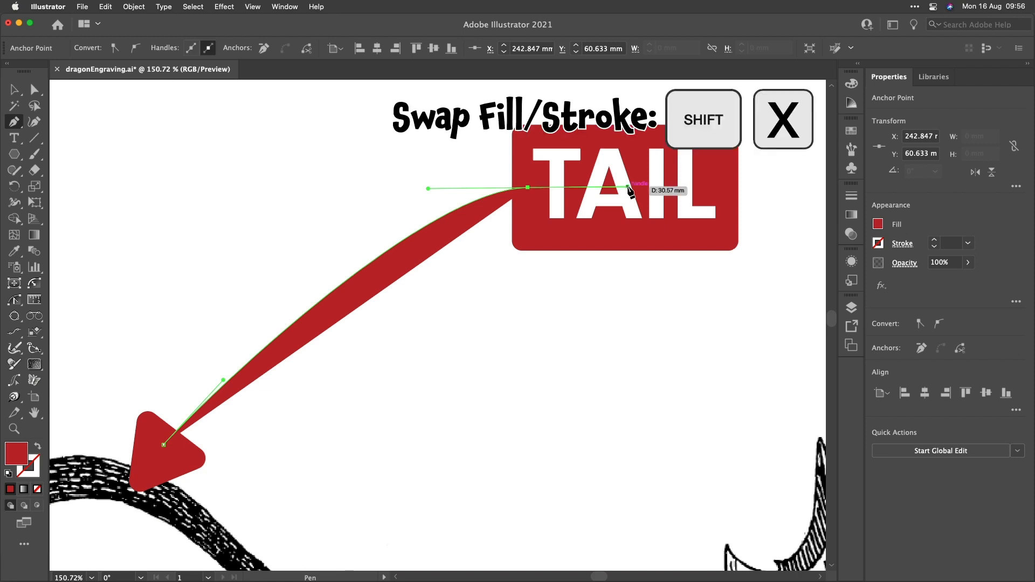
# Swap the curved path's fill and stroke, end the path, and set its red stroke weight to 42 pt.
pyautogui.hotkey('shift', 'x')
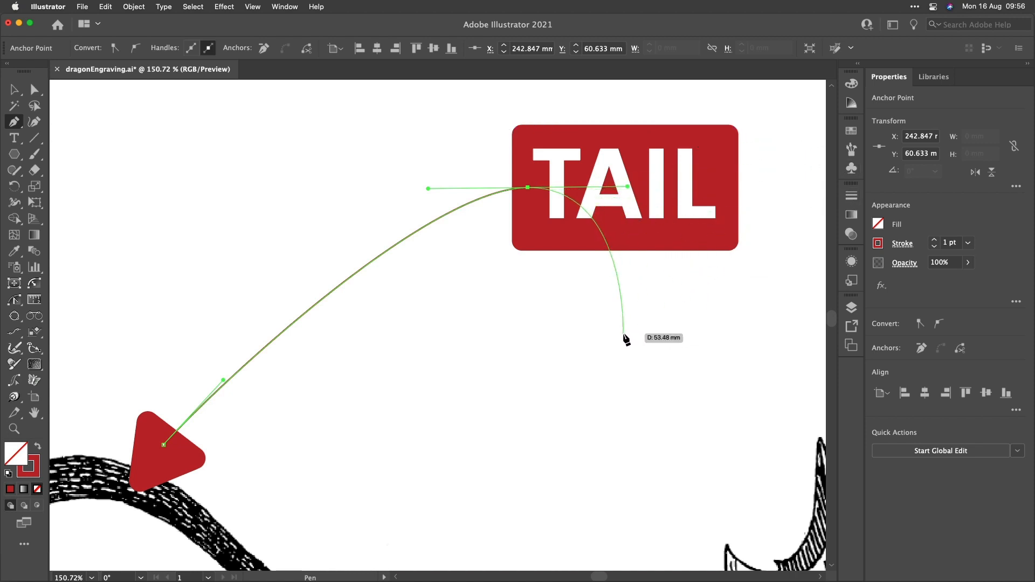
pyautogui.press('Escape')
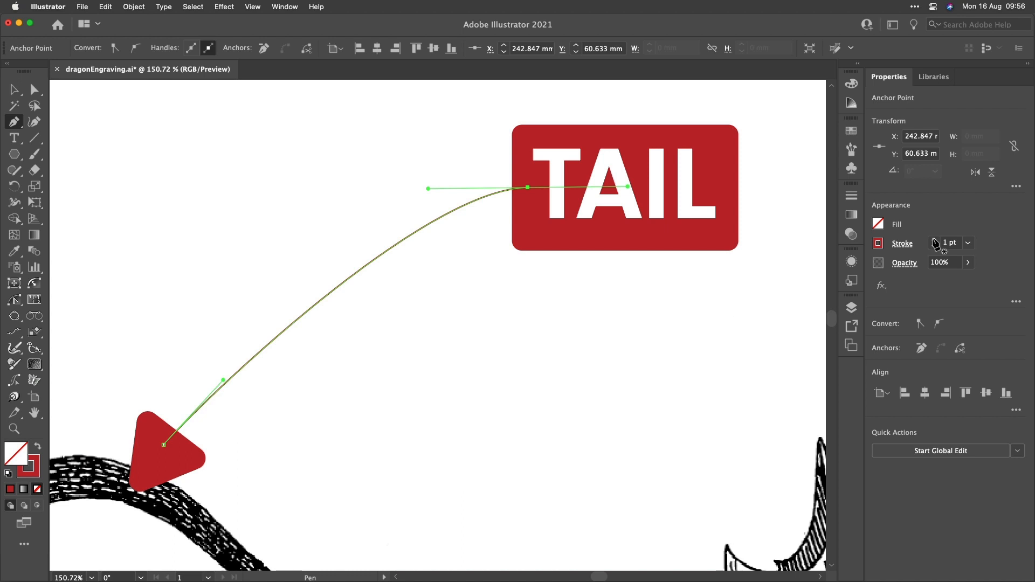
pyautogui.scroll(15, 952, 245)
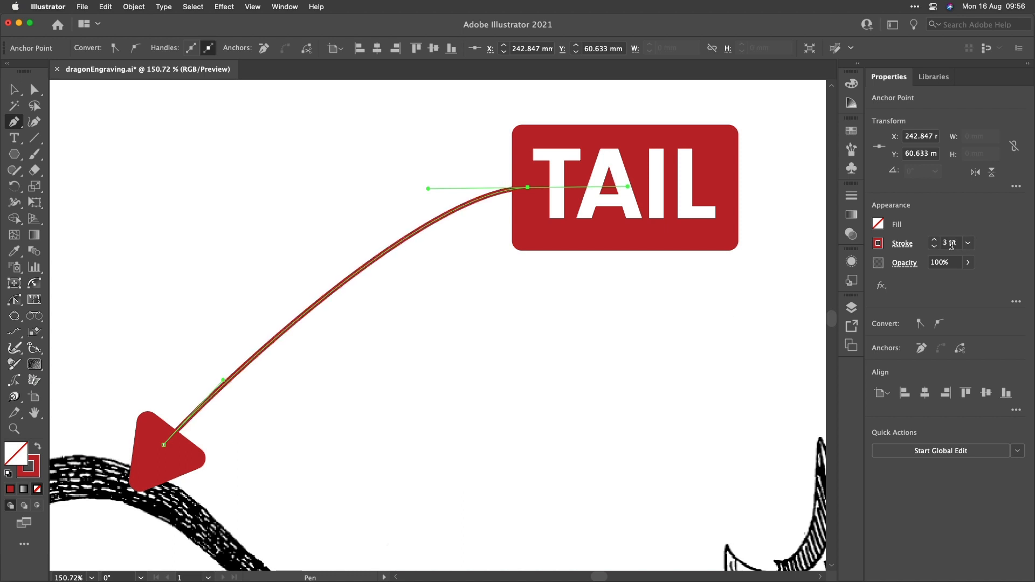
pyautogui.scroll(20, 951, 246)
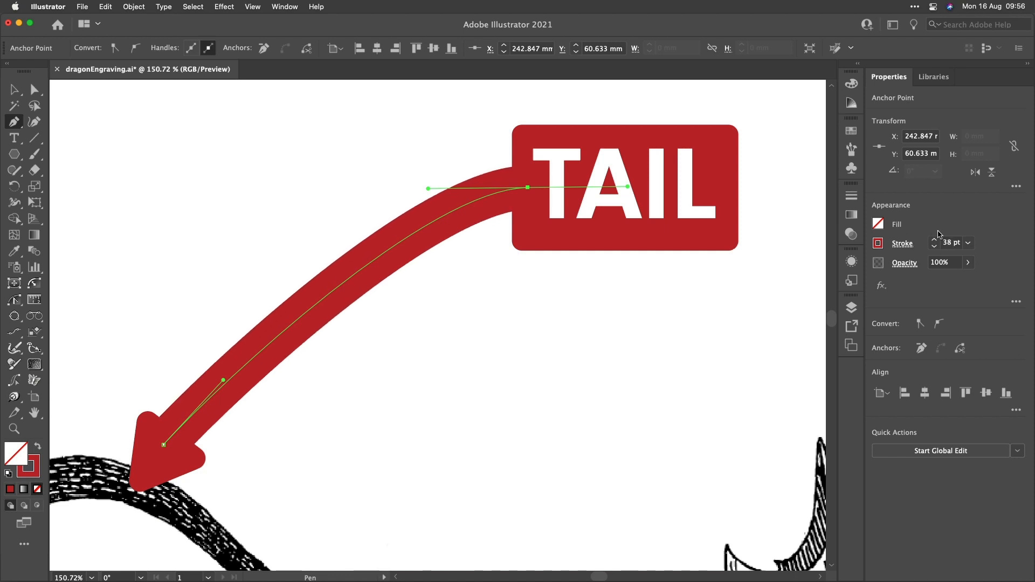
pyautogui.scroll(1, 951, 246)
pyautogui.click(934, 240)
pyautogui.click(934, 240)
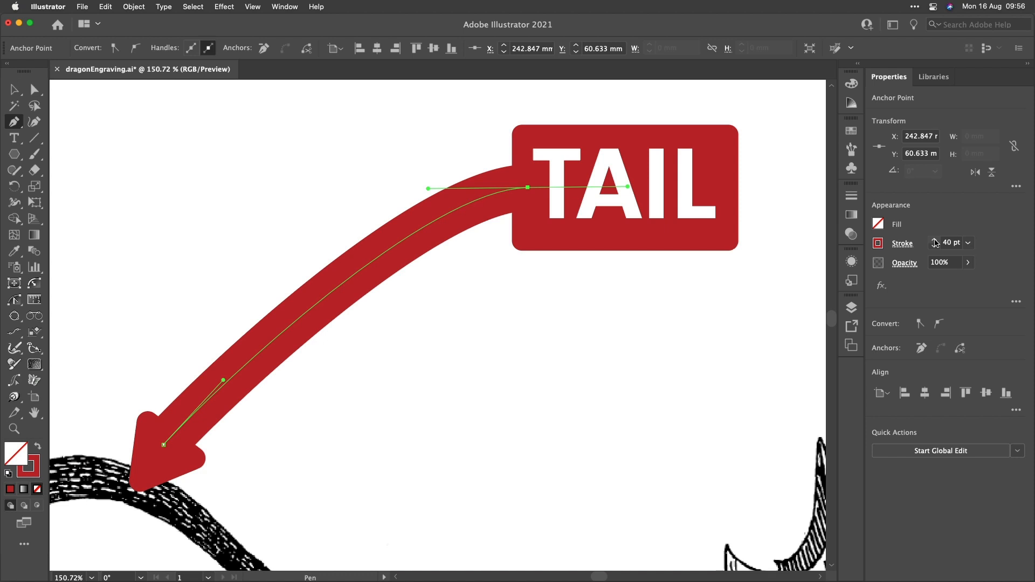
pyautogui.click(935, 240)
pyautogui.click(935, 241)
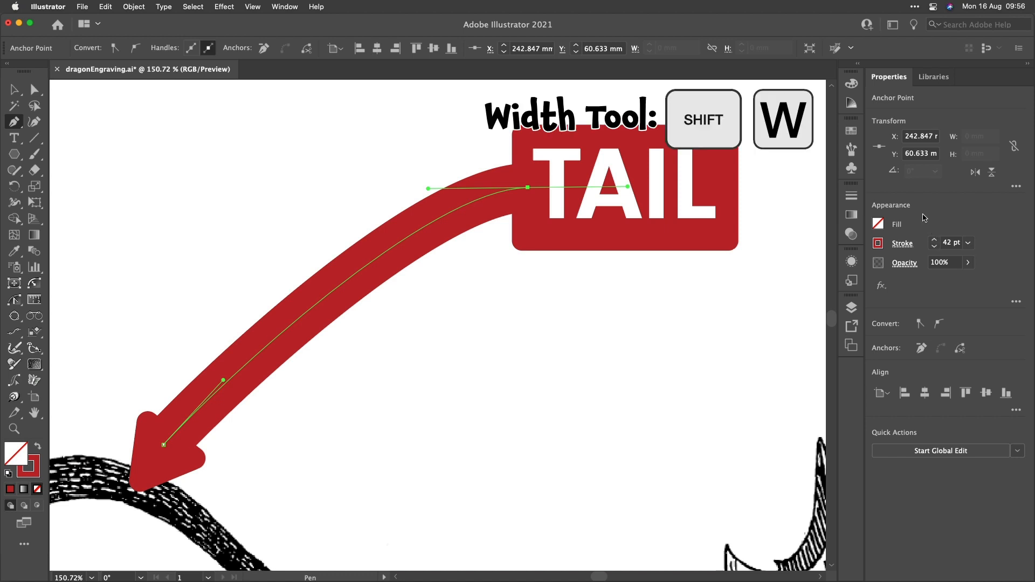
# Taper the curved stroke with the Width tool by narrowing its triangle end, and reset the stroke weight to 42 pt.
pyautogui.hotkey('shift', 'w')
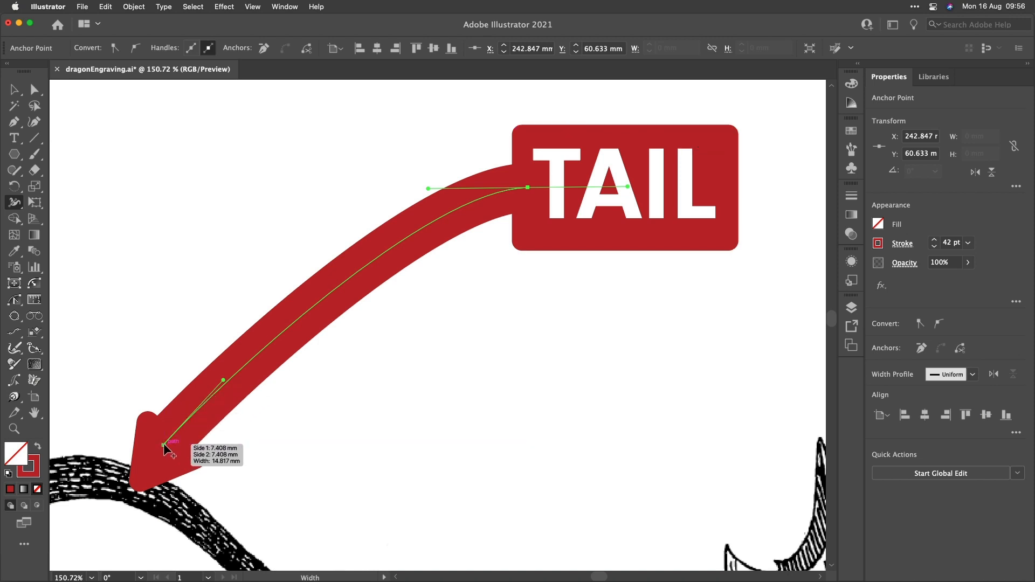
pyautogui.moveTo(164, 443); pyautogui.dragTo(156, 435)
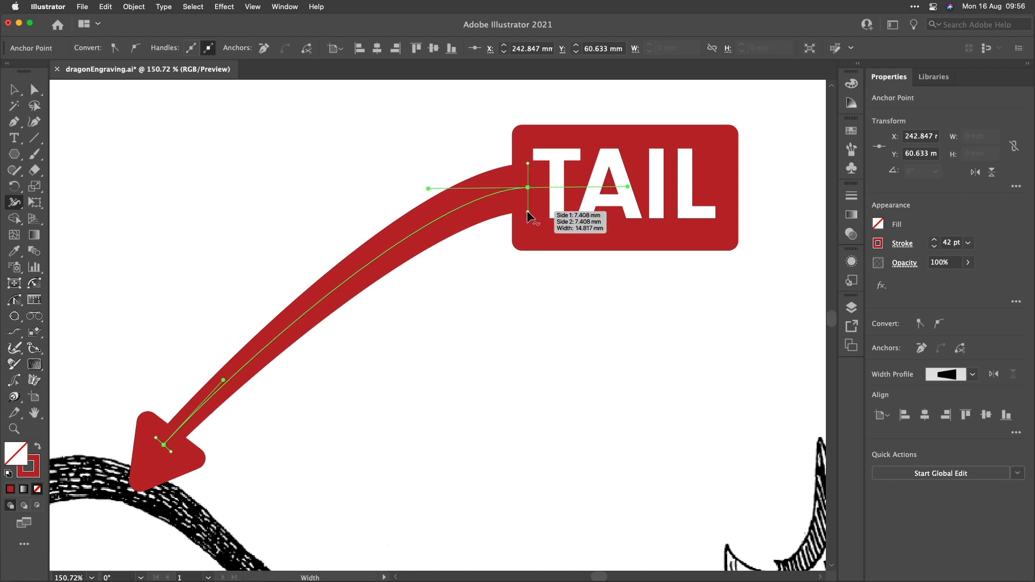
pyautogui.moveTo(527, 211); pyautogui.dragTo(527, 211)
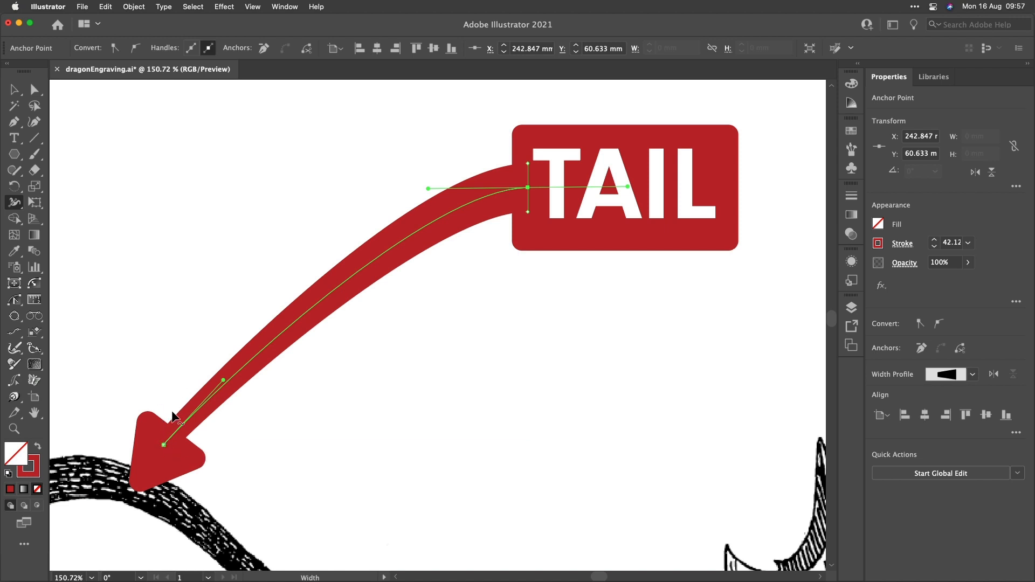
pyautogui.click(165, 443)
pyautogui.click(935, 247)
# Save the tapered stroke's shape as a variable width profile named "Callout 42pt" and check the list of saved profiles.
pyautogui.click(849, 197)
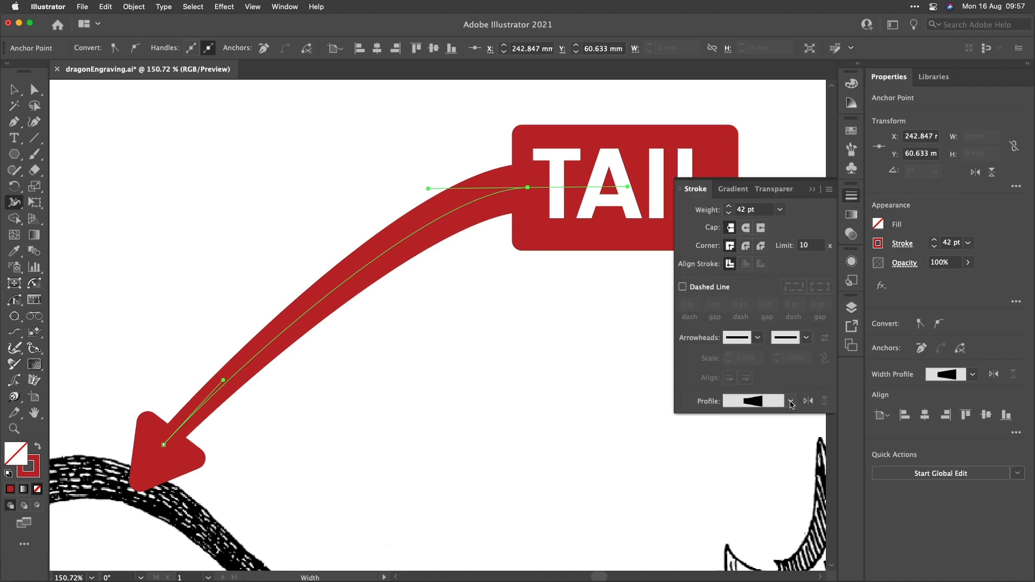
pyautogui.click(791, 402)
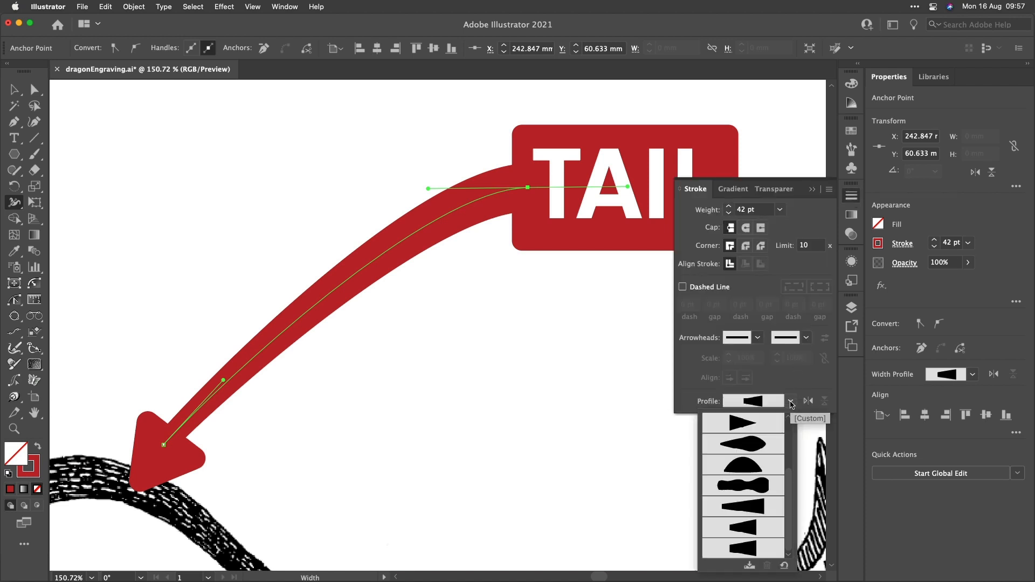
pyautogui.click(749, 566)
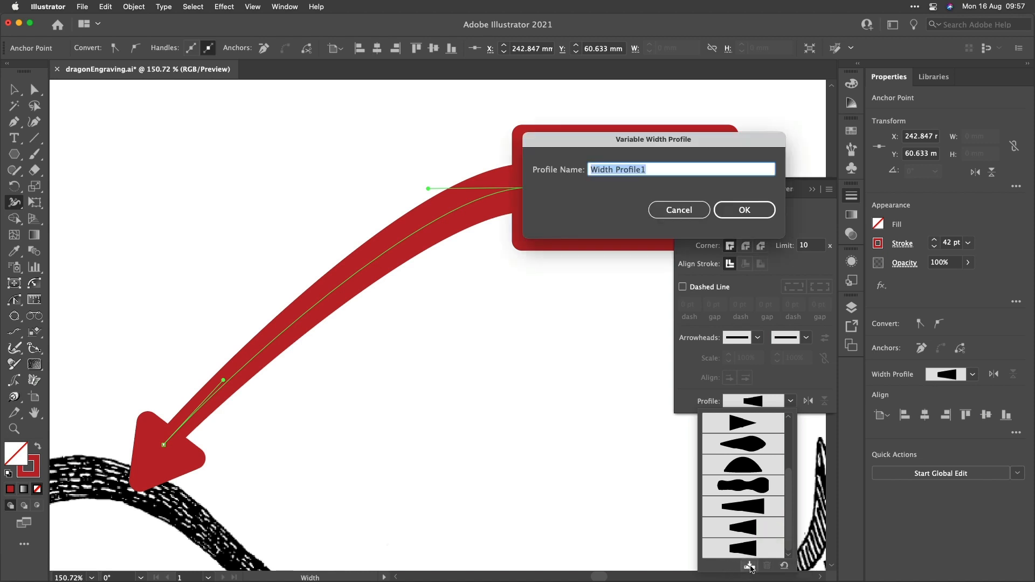
pyautogui.write('Callout')
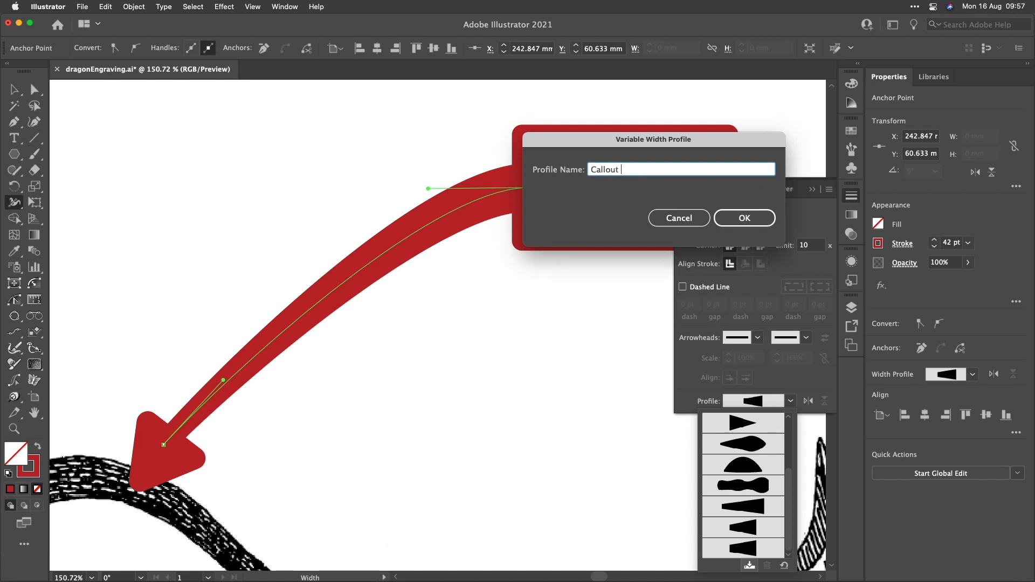
pyautogui.write(' 42pt')
pyautogui.click(745, 219)
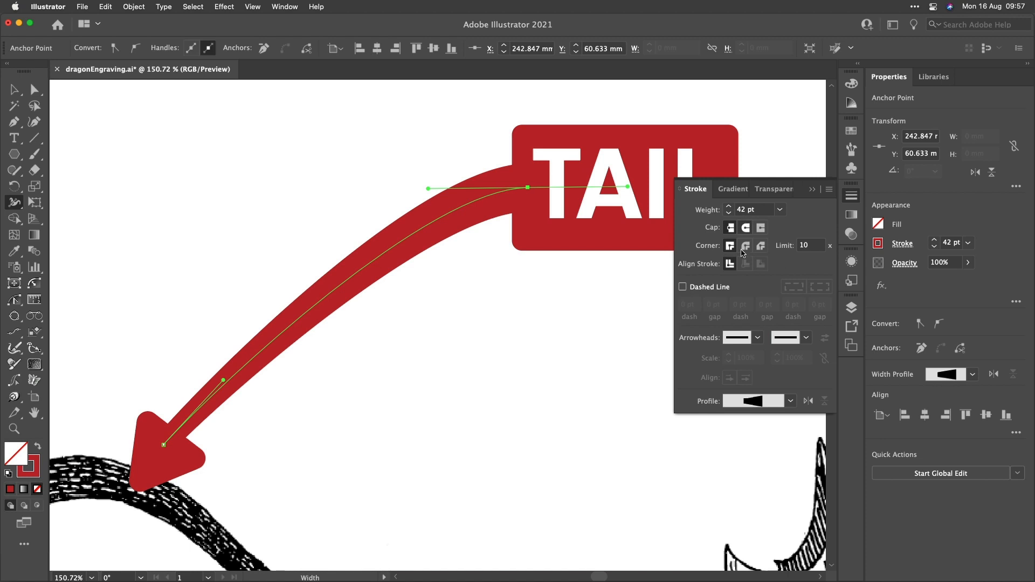
pyautogui.click(790, 401)
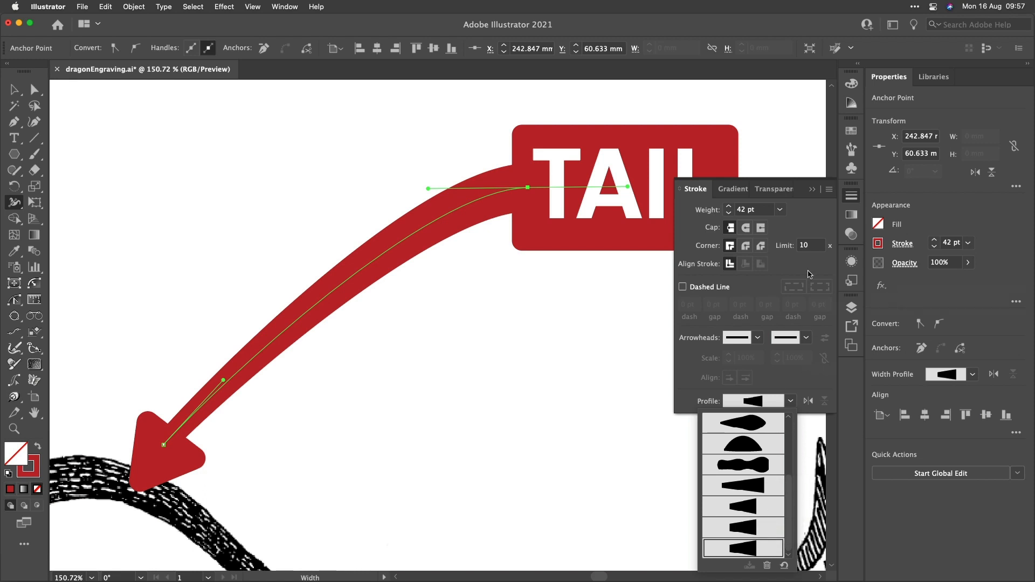
pyautogui.click(854, 198)
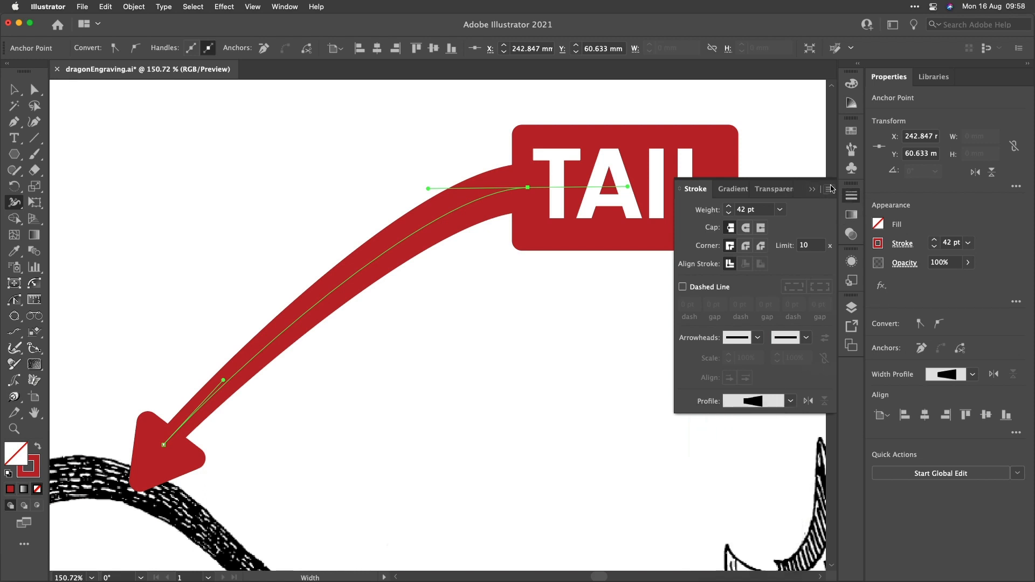
pyautogui.click(854, 197)
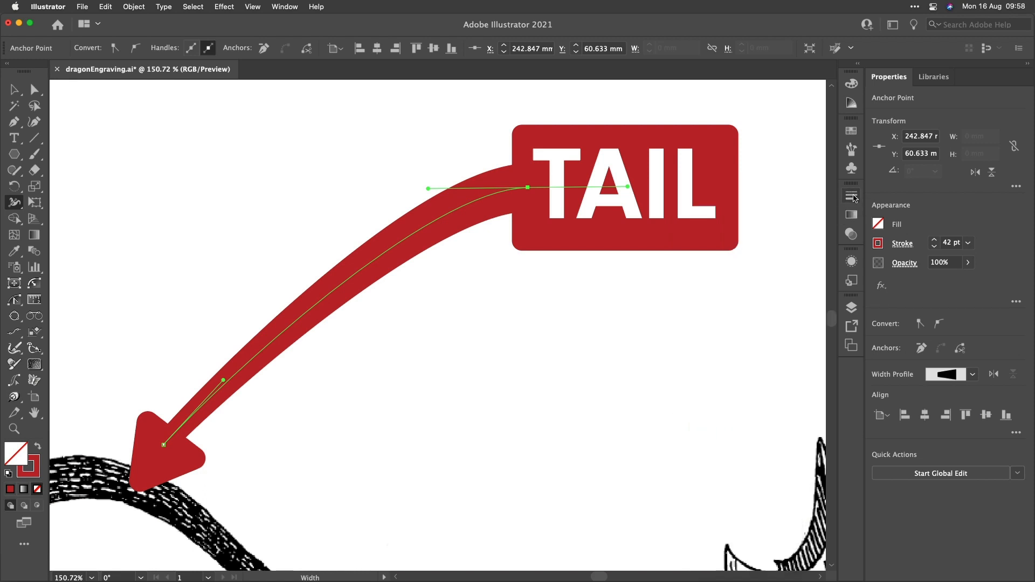
# Group the triangle, the tapered curved stroke and the TAIL label into one callout.
pyautogui.press('v')
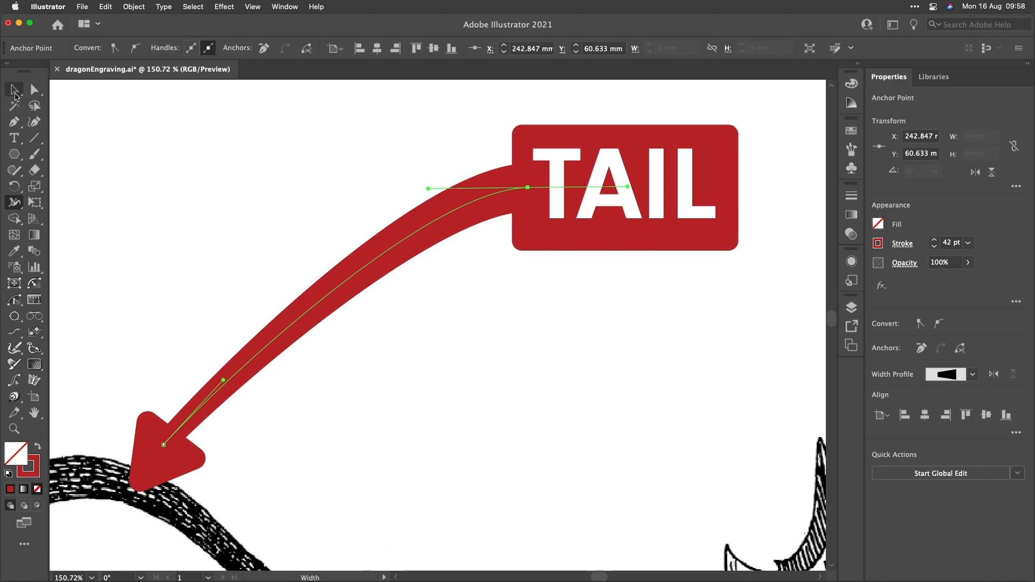
pyautogui.click(332, 156)
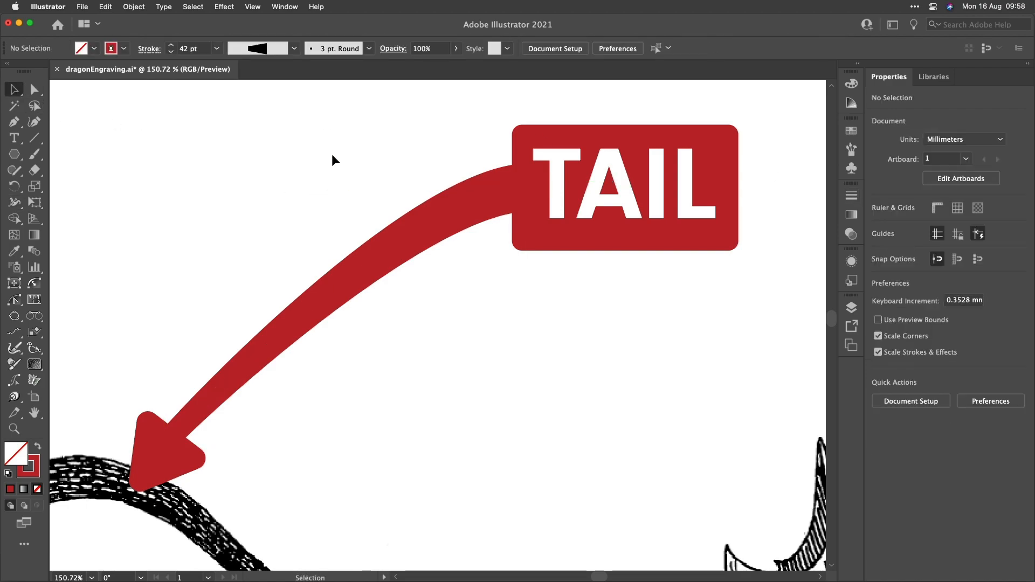
pyautogui.scroll(-5, 331, 154)
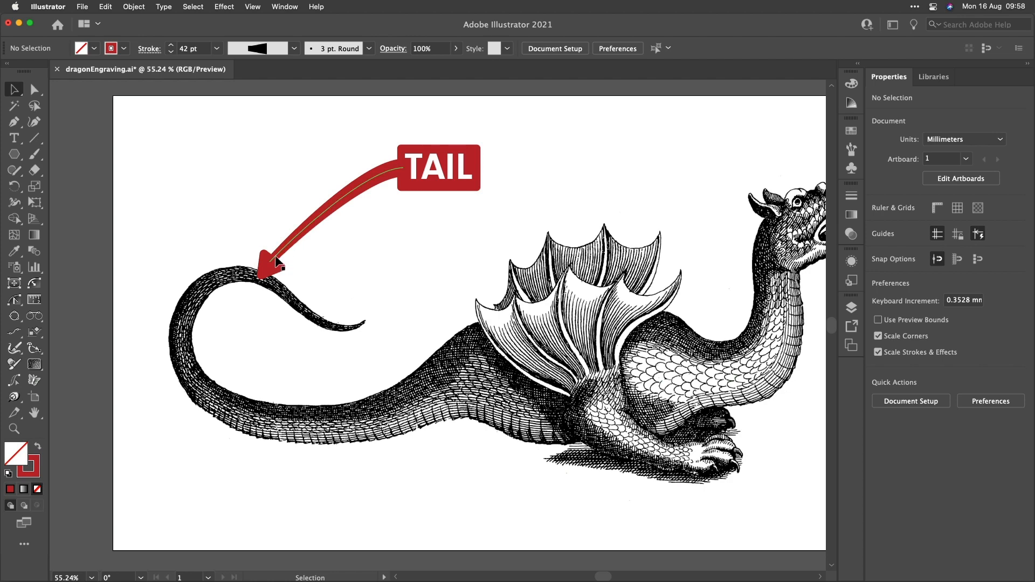
pyautogui.moveTo(240, 137); pyautogui.dragTo(464, 263)
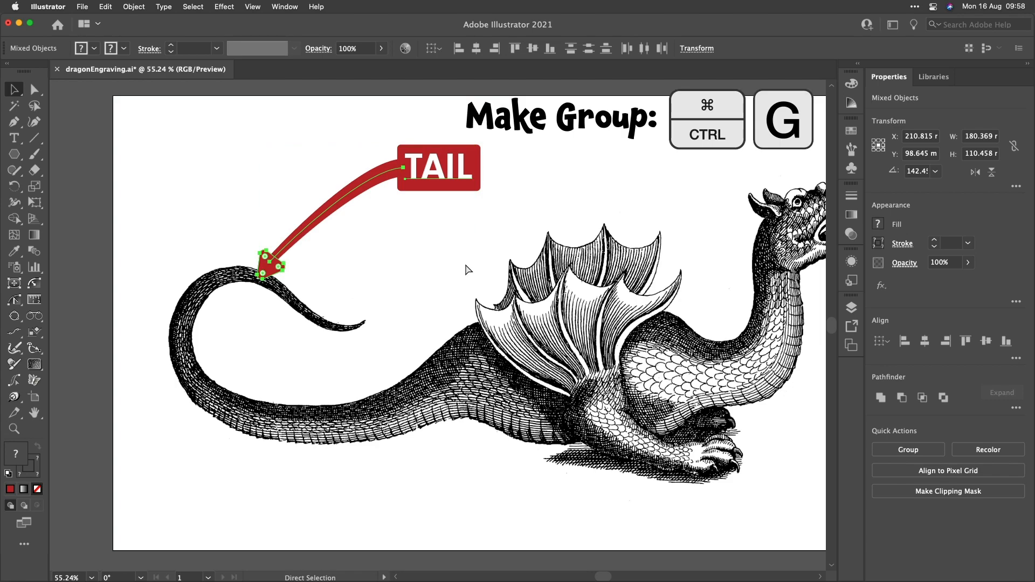
pyautogui.press('super+g')
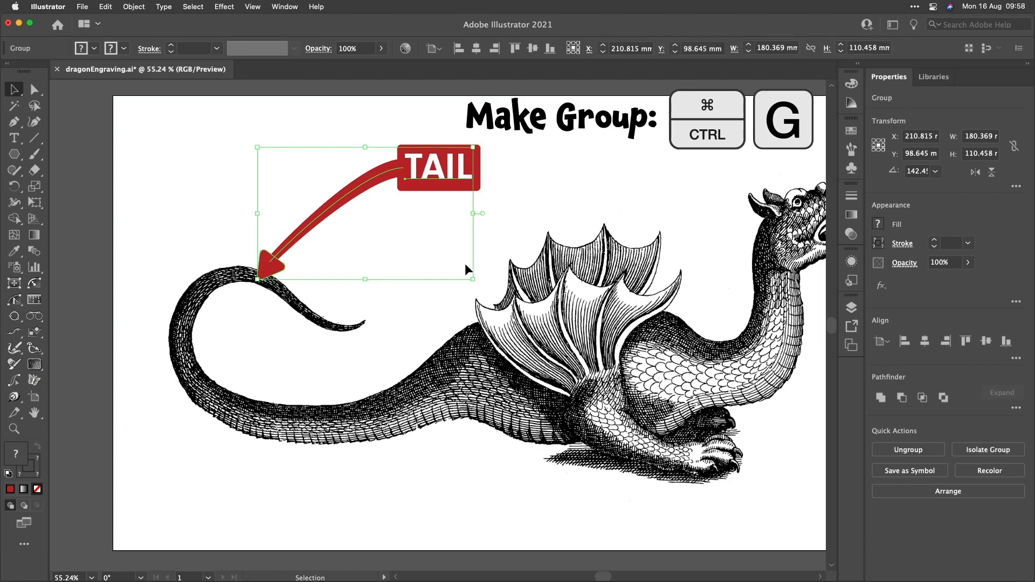
# Add a new black stroke to the callout group's appearance and place it beneath the group's contents.
pyautogui.scroll(4, 327, 121)
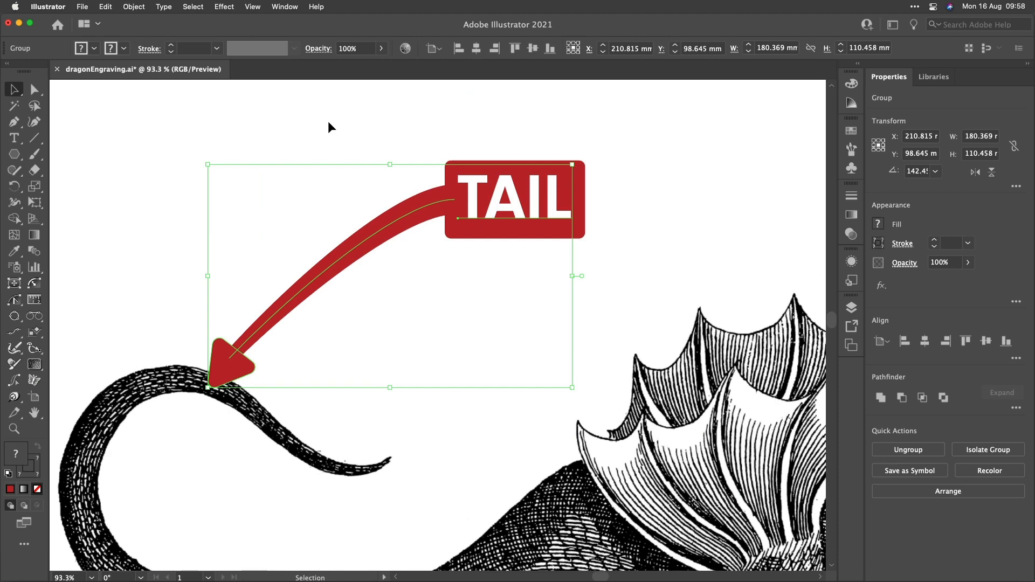
pyautogui.click(850, 262)
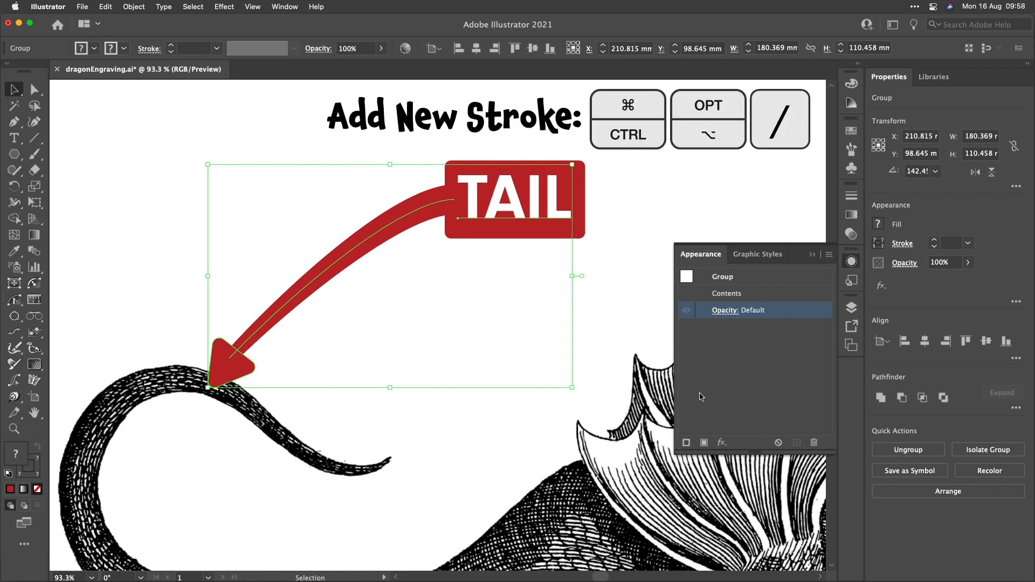
pyautogui.press('super+alt+slash')
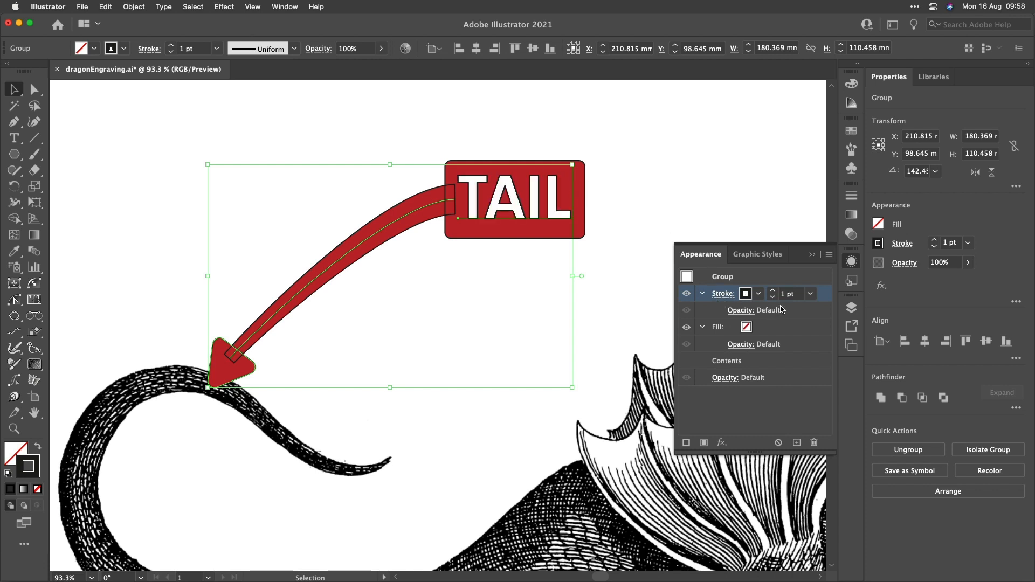
pyautogui.moveTo(823, 300); pyautogui.dragTo(818, 368)
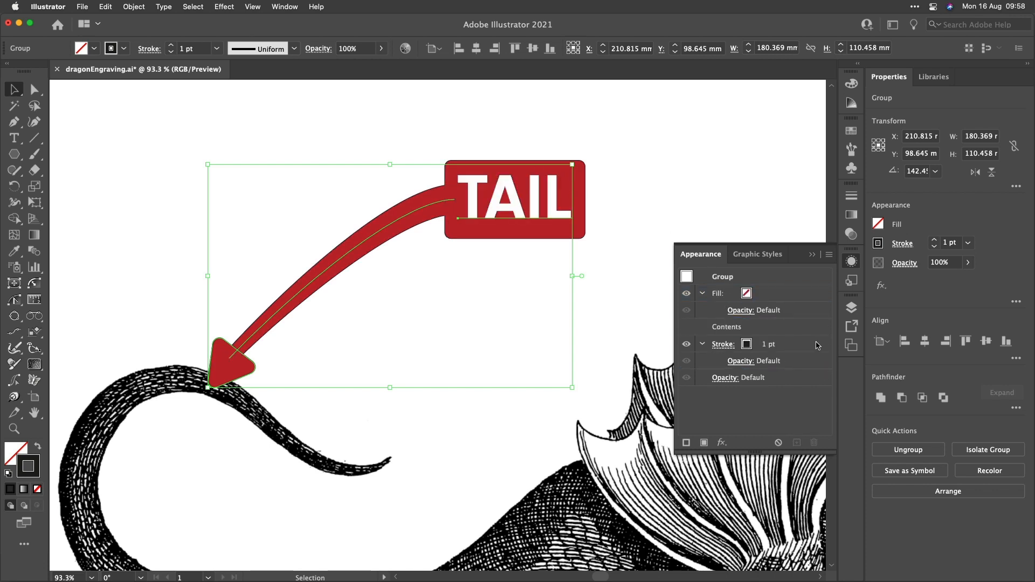
# Set the callout group's black outline stroke to 12 pt and look over its stroke options.
pyautogui.click(817, 346)
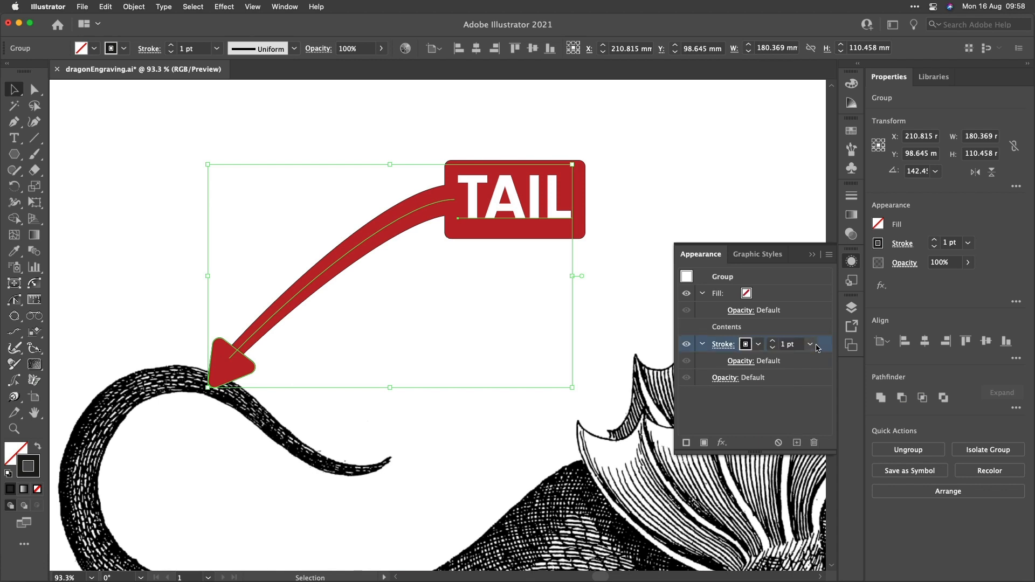
pyautogui.click(773, 343)
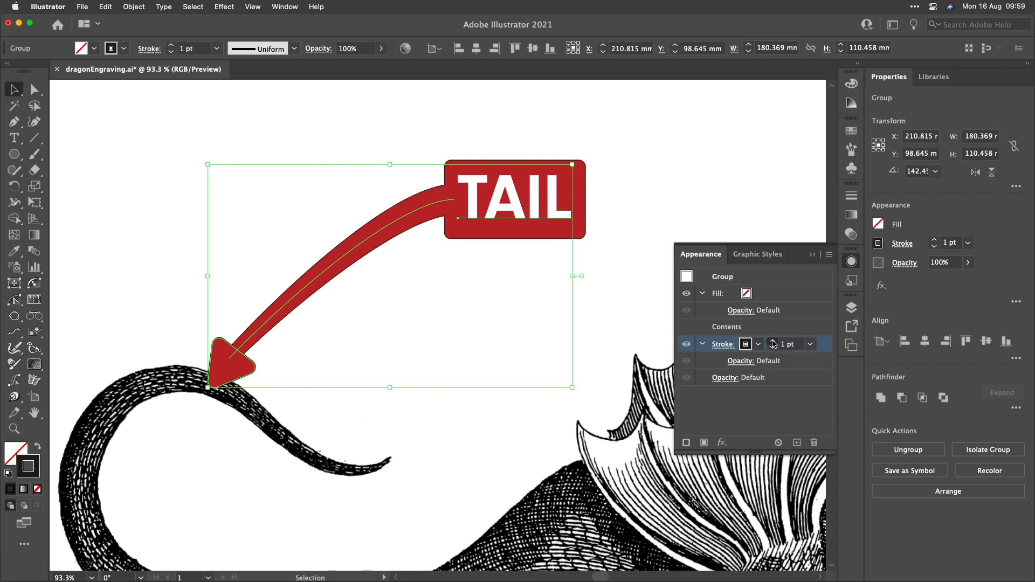
pyautogui.click(773, 343)
pyautogui.click(773, 343)
pyautogui.click(773, 343)
pyautogui.click(773, 343)
pyautogui.click(773, 343)
pyautogui.click(773, 342)
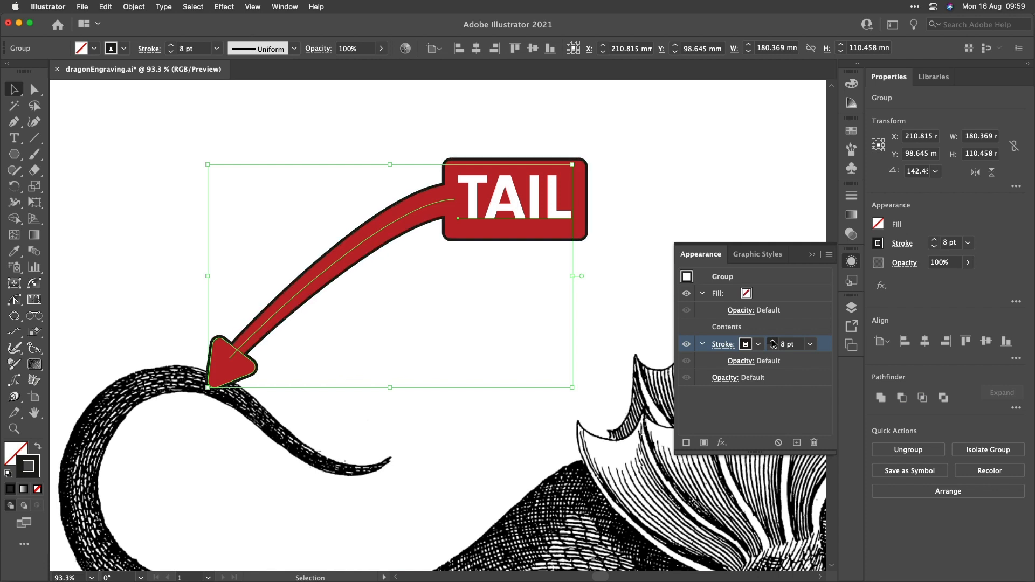
pyautogui.click(773, 342)
pyautogui.click(773, 343)
pyautogui.click(773, 343)
pyautogui.click(773, 343)
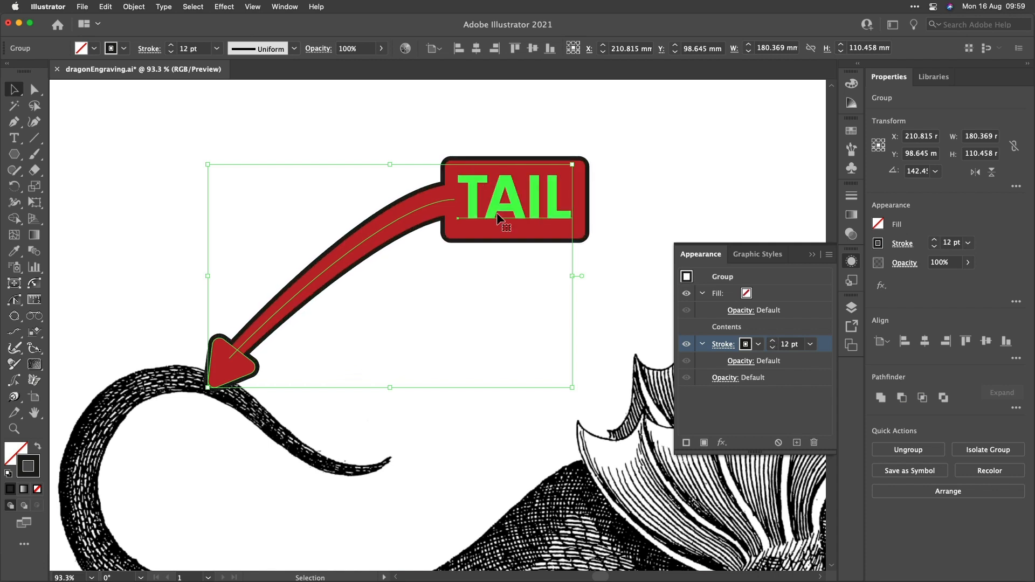
pyautogui.click(722, 344)
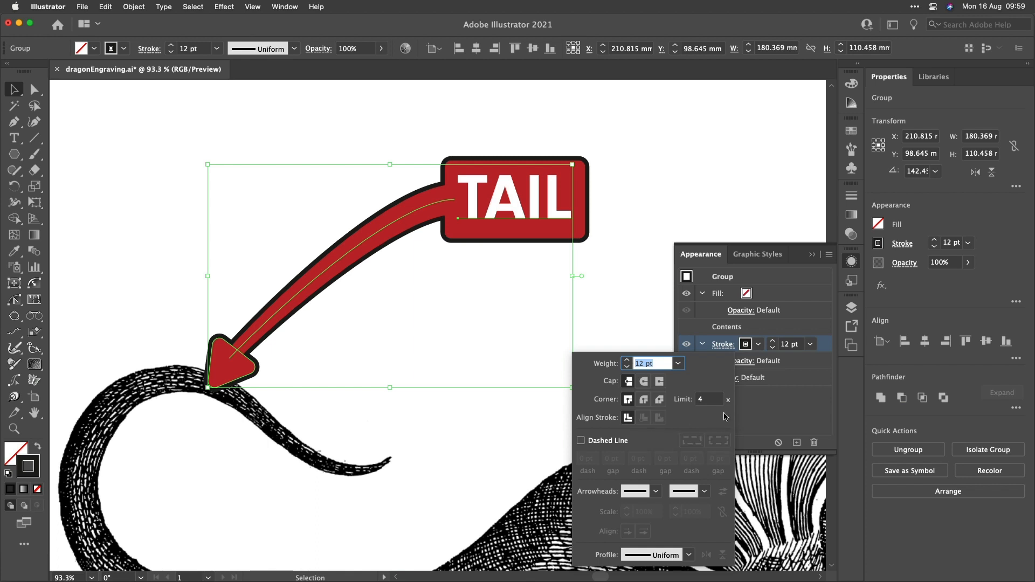
pyautogui.click(772, 406)
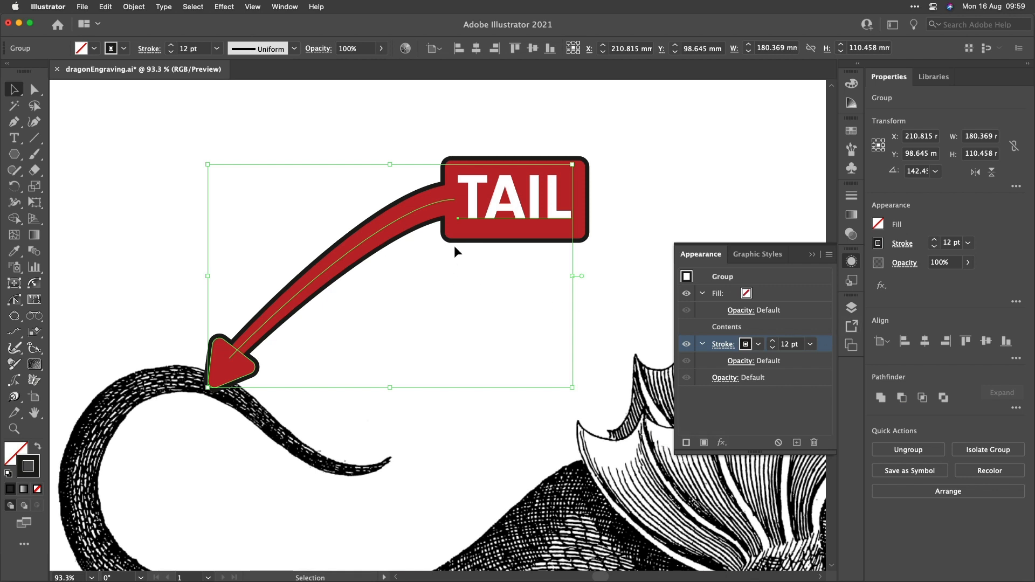
# Bend the TAIL arrow more strongly by lengthening the direction handle of the anchor at its label end, and deselect the path.
pyautogui.click(33, 90)
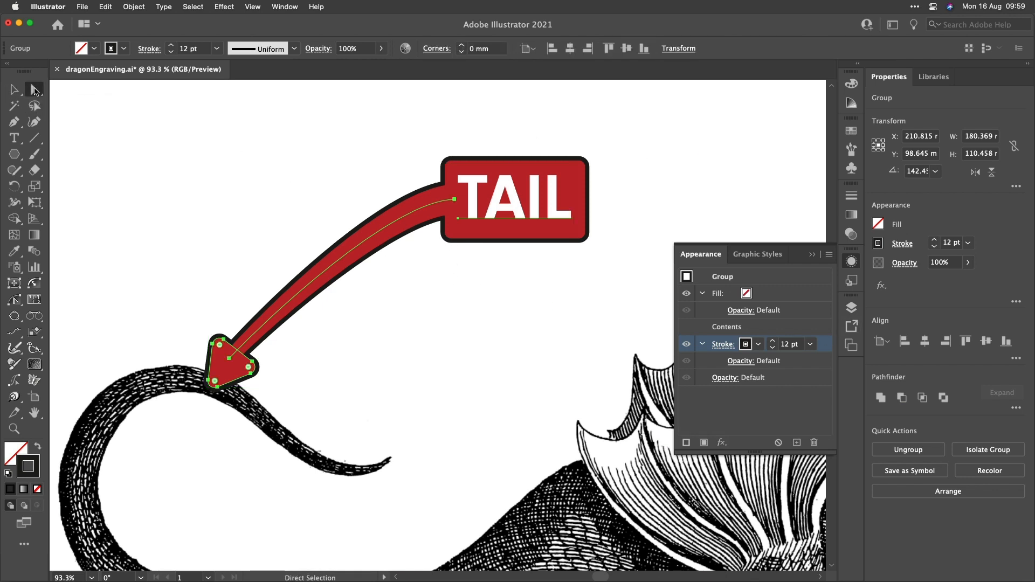
pyautogui.click(454, 199)
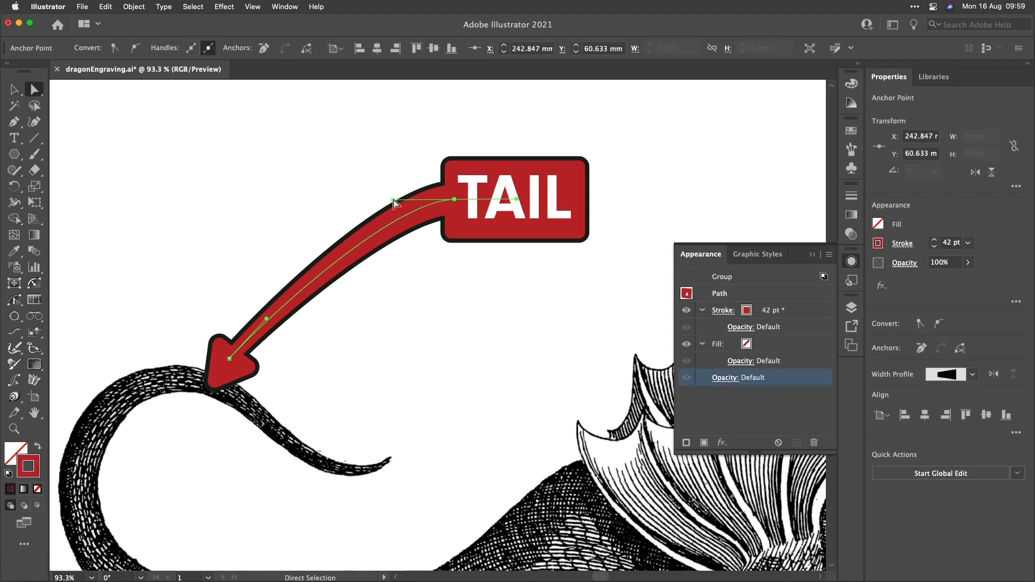
pyautogui.moveTo(394, 200); pyautogui.dragTo(324, 199)
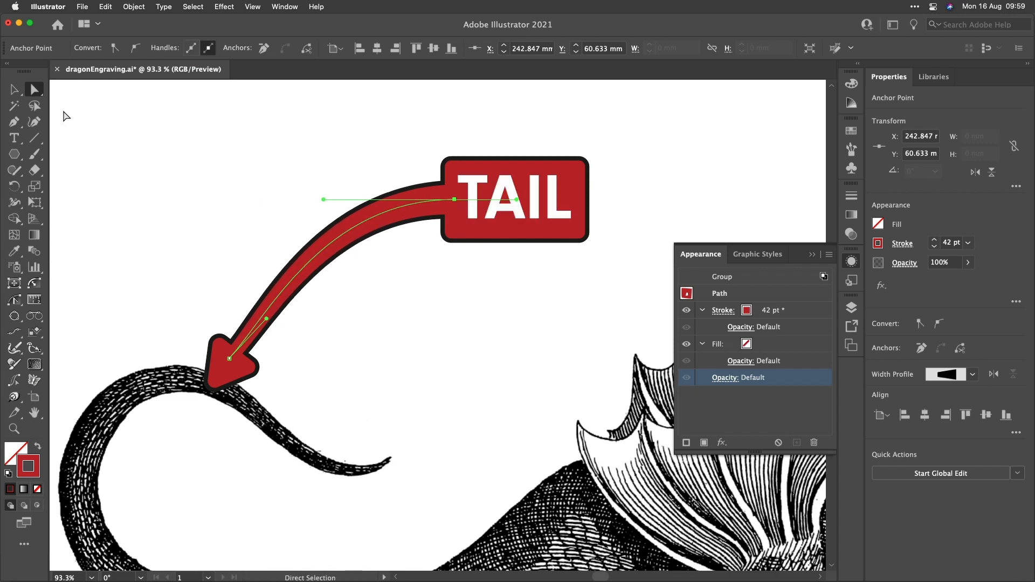
pyautogui.click(14, 90)
pyautogui.click(226, 111)
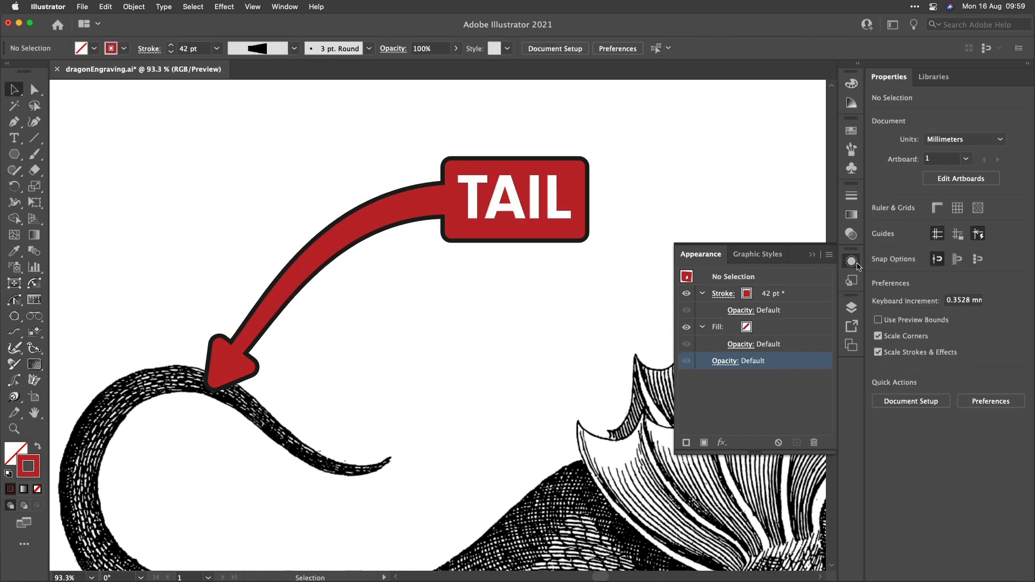
pyautogui.click(852, 262)
# Duplicate the TAIL callout so its arrow points at the dragon's wings, and change the copy's label to WINGS.
pyautogui.press('super+0')
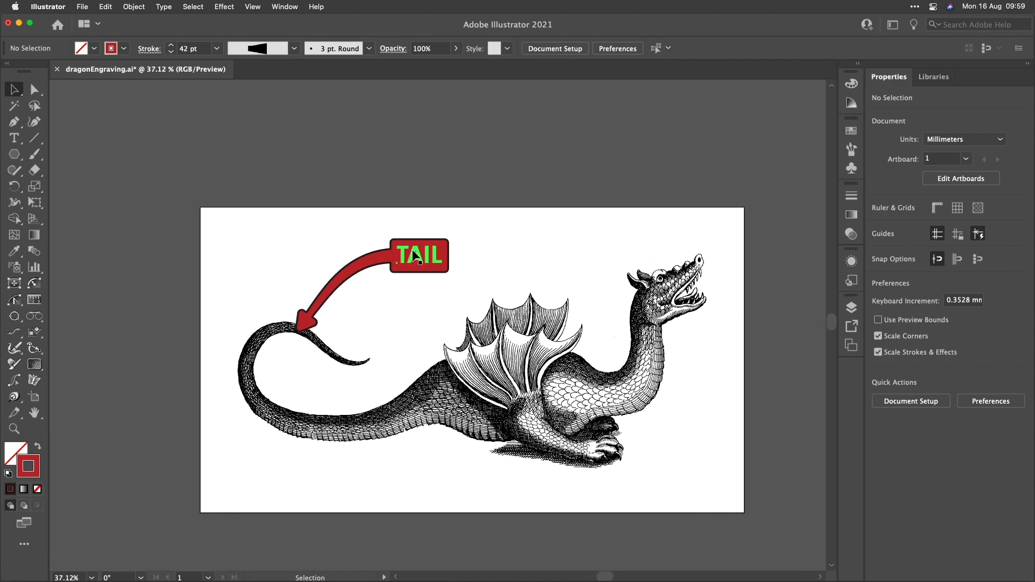
pyautogui.moveTo(416, 256); pyautogui.dragTo(620, 241)
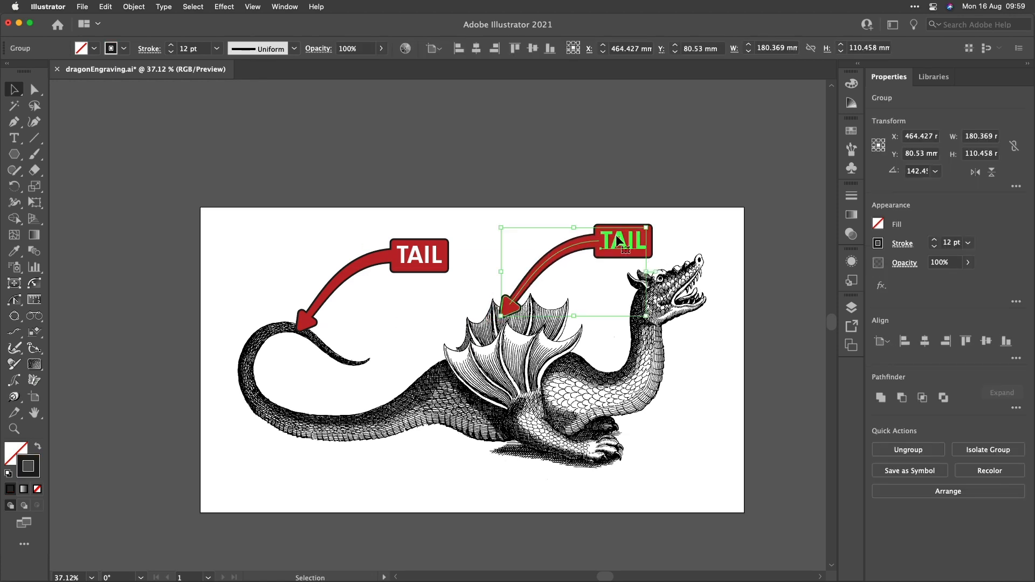
pyautogui.press('w')
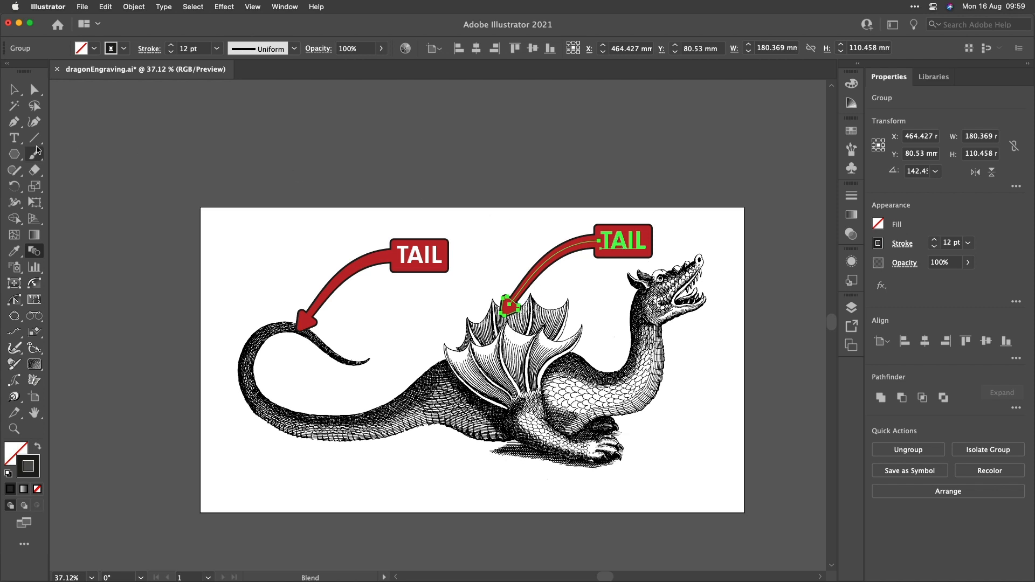
pyautogui.click(14, 138)
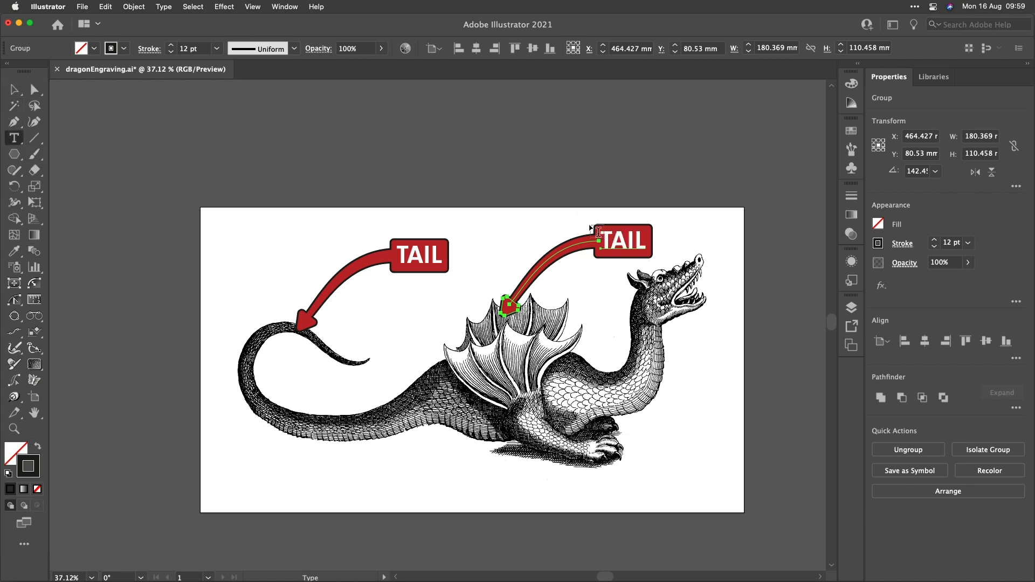
pyautogui.doubleClick(611, 238)
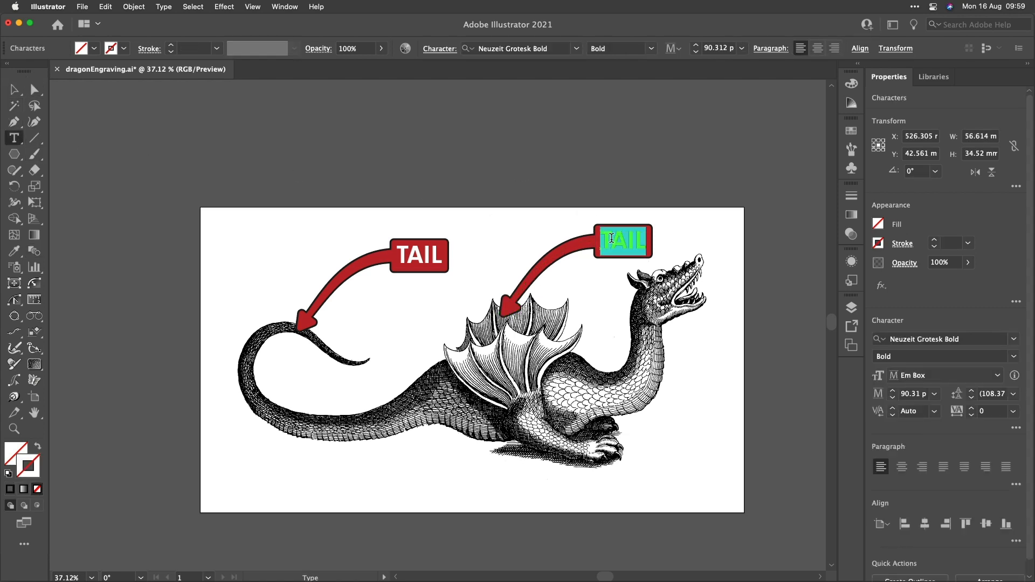
pyautogui.write('WING')
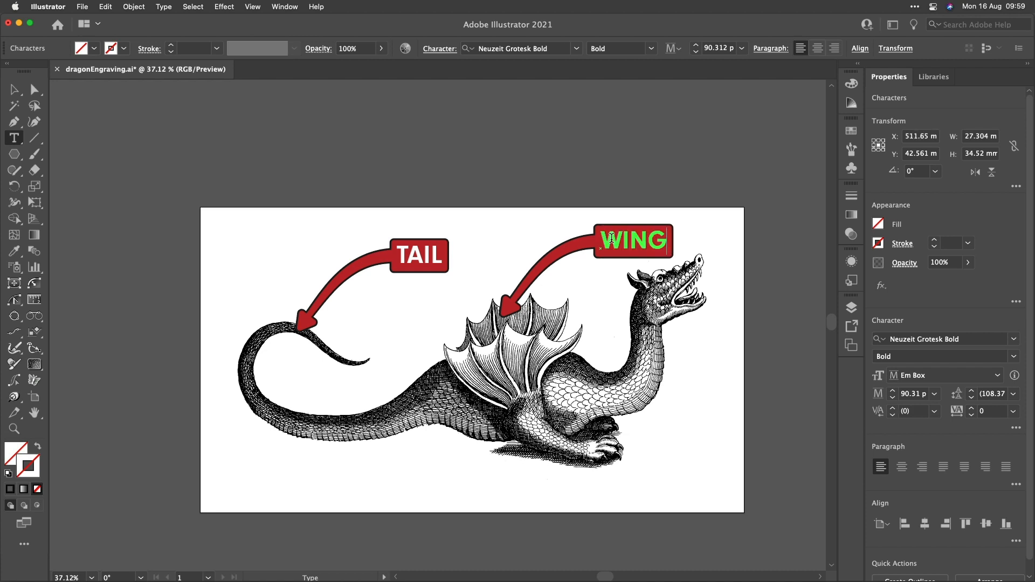
pyautogui.write('S')
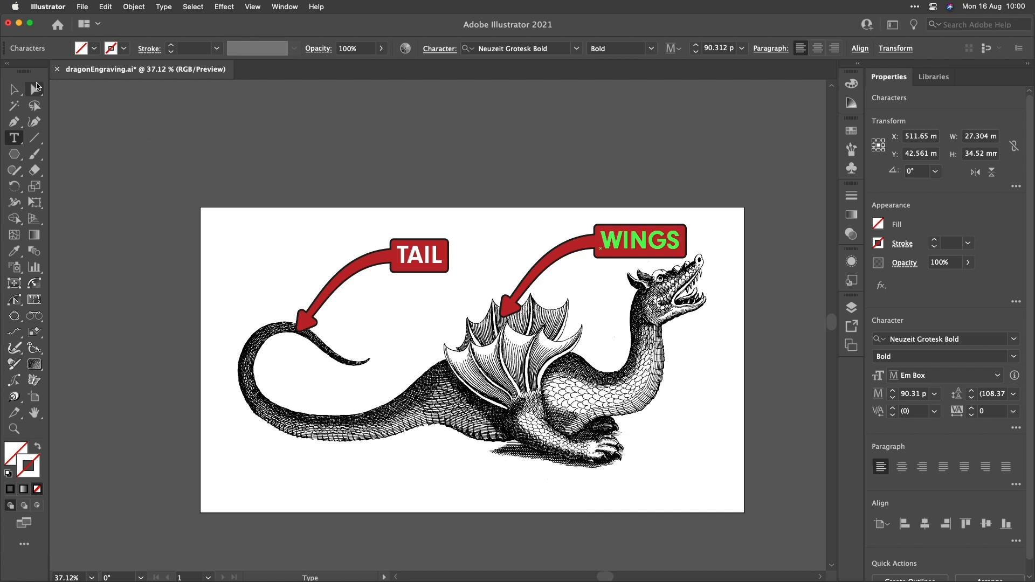
# Move the WINGS label to the empty area below the dragon's tail.
pyautogui.click(14, 89)
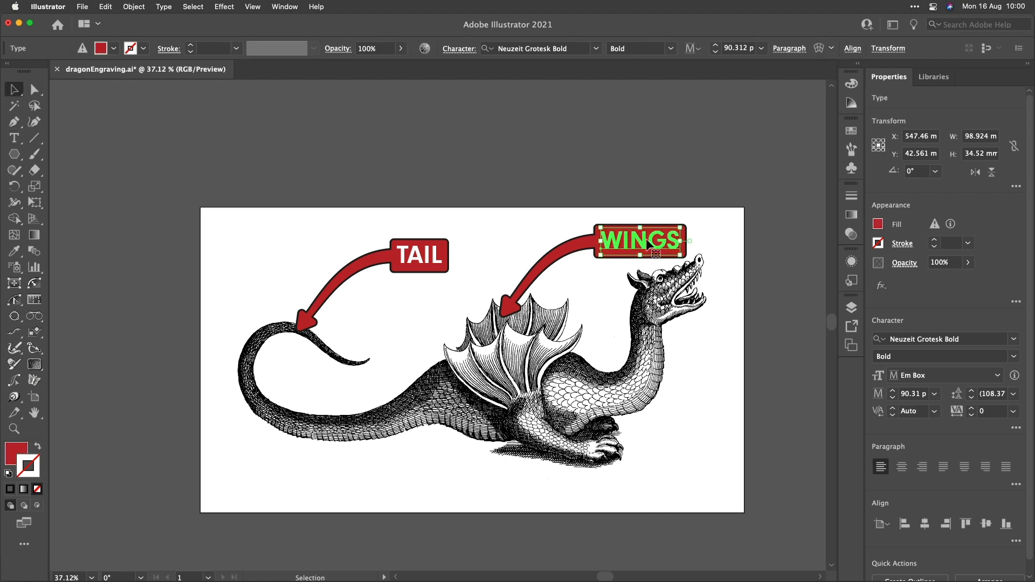
pyautogui.moveTo(645, 241); pyautogui.dragTo(313, 468)
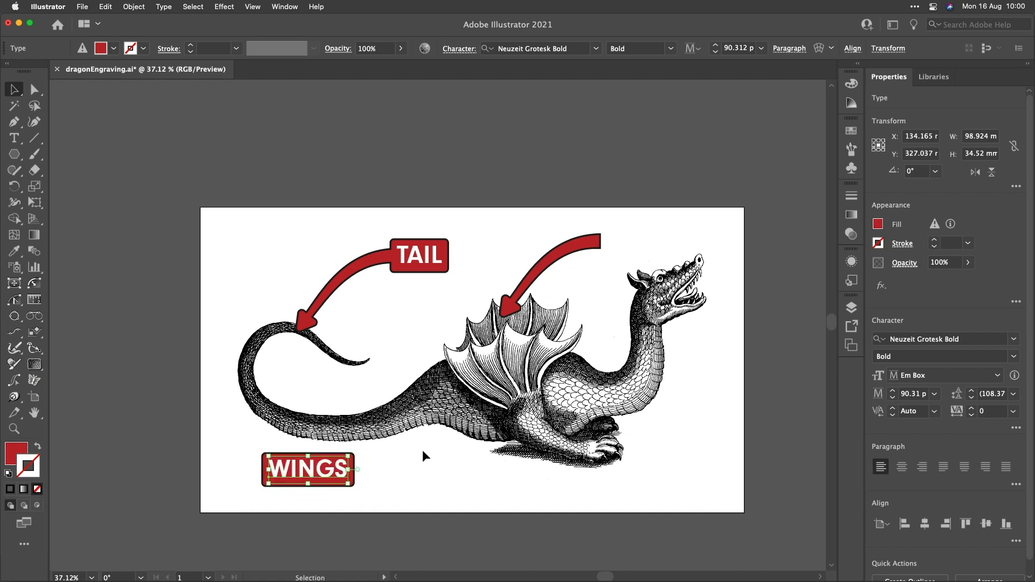
pyautogui.click(473, 391)
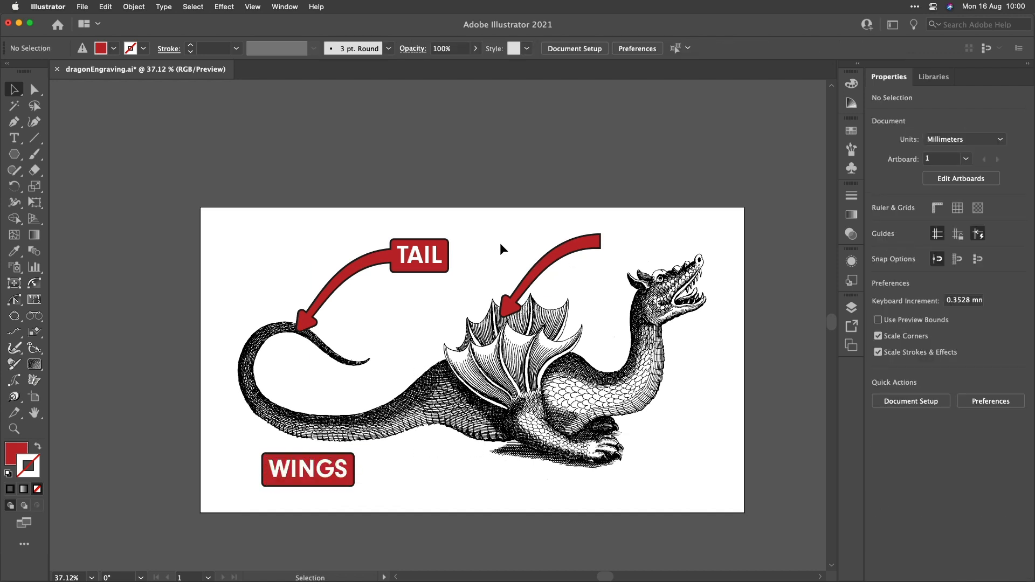
# Isolate the WINGS callout group, rotate its curved path 180°, and move the path so its wide end meets the WINGS label.
pyautogui.click(555, 260)
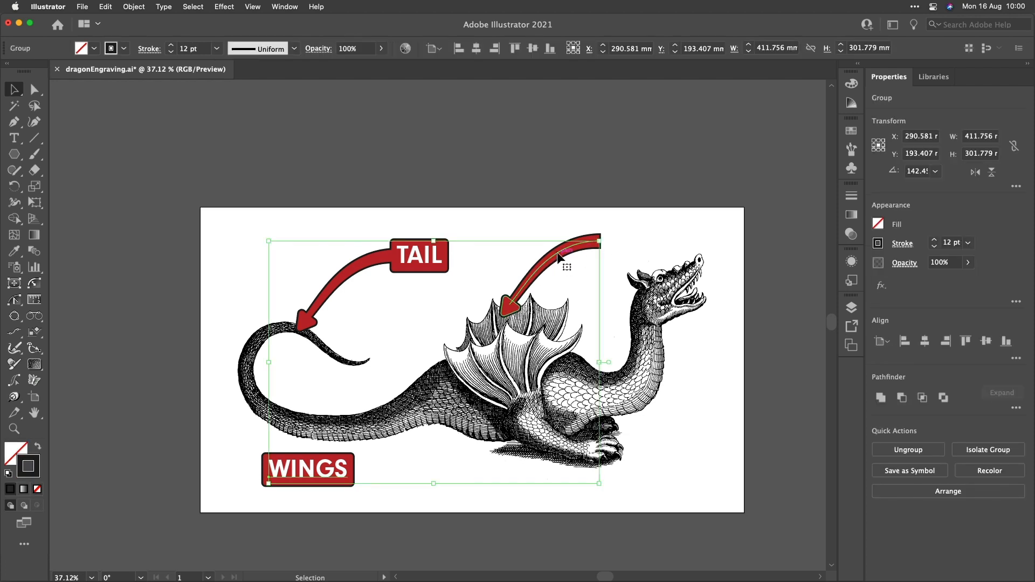
pyautogui.doubleClick(558, 257)
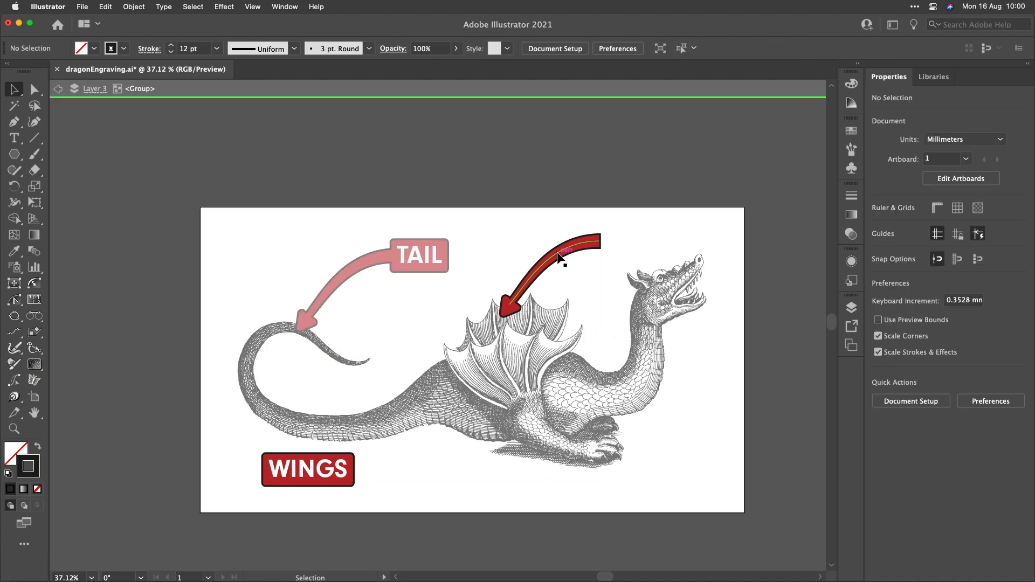
pyautogui.click(600, 241)
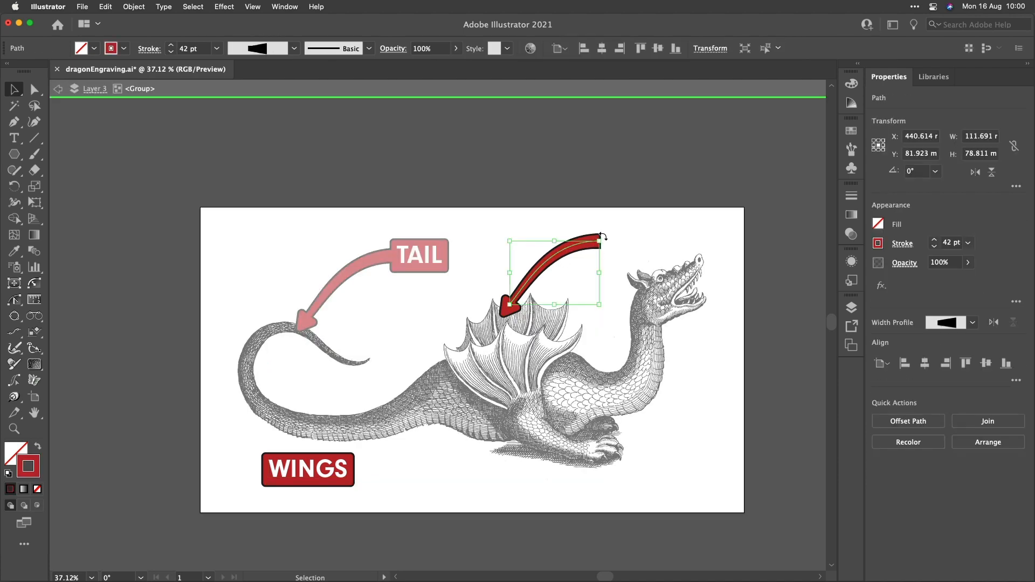
pyautogui.moveTo(603, 236); pyautogui.dragTo(478, 331)
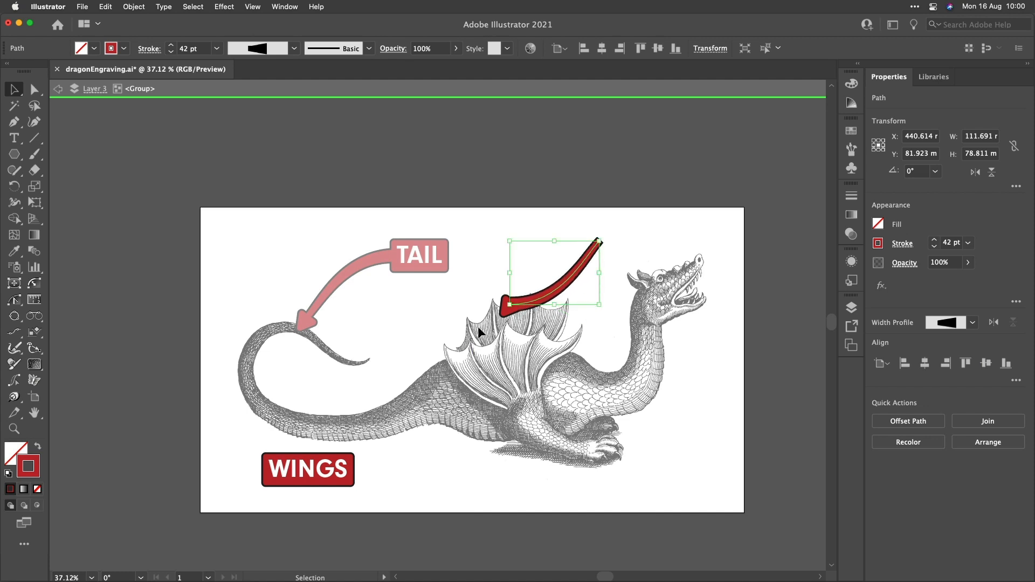
pyautogui.moveTo(553, 296); pyautogui.dragTo(394, 463)
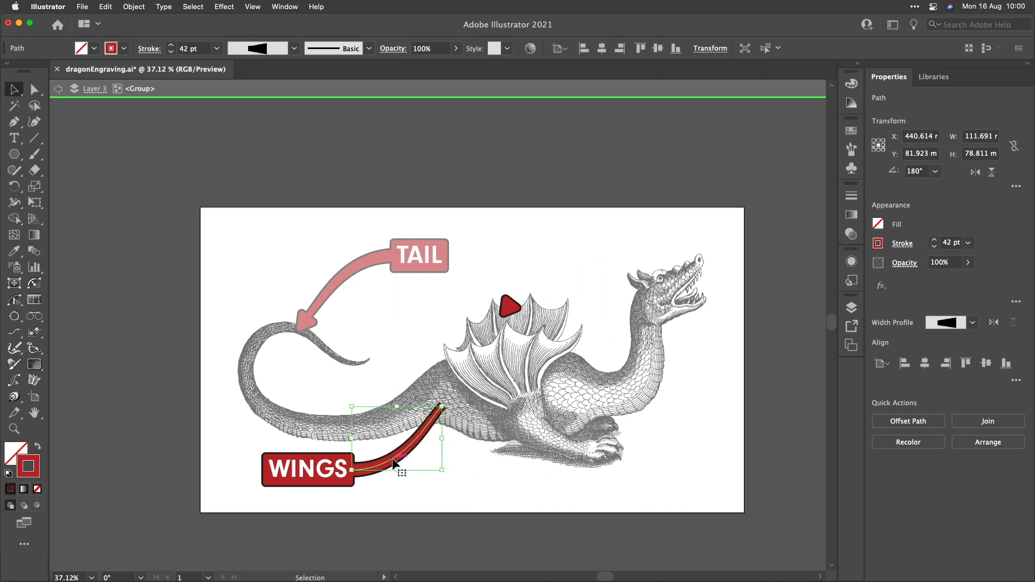
# Rotate the triangle to 330°, place it on the dragon's near wing, and extend the curved path's narrow end to it.
pyautogui.click(512, 309)
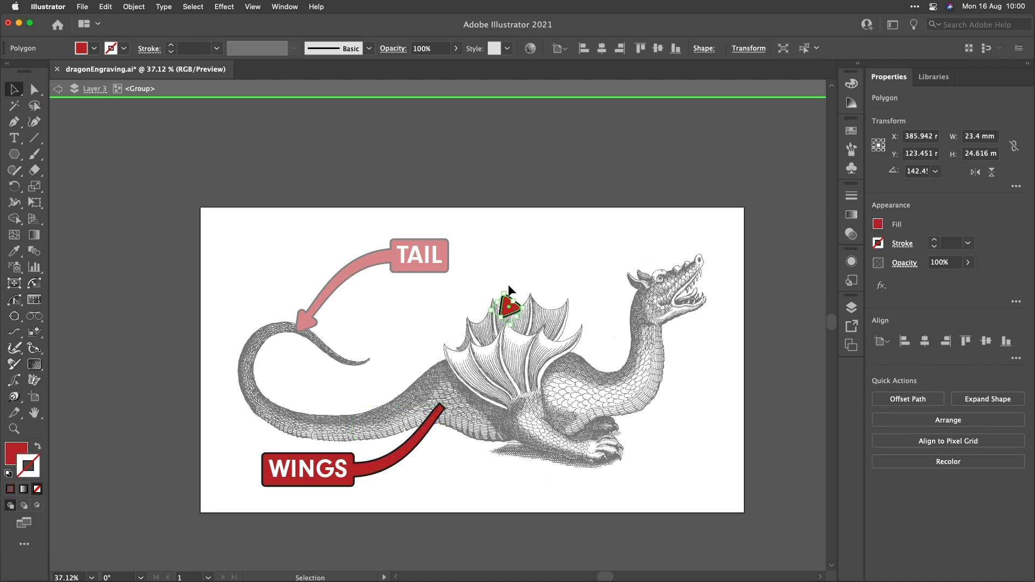
pyautogui.moveTo(527, 307); pyautogui.dragTo(474, 370)
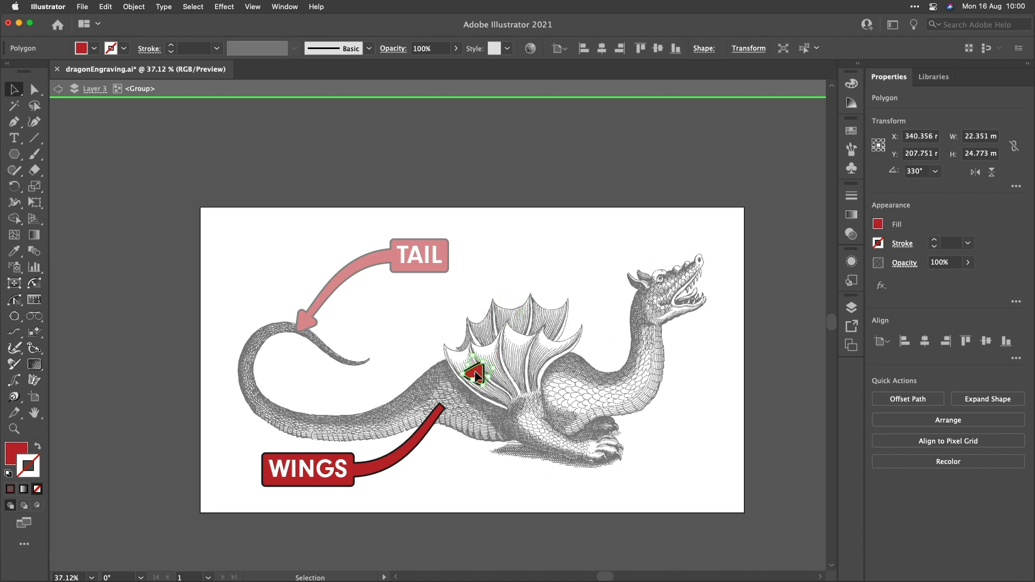
pyautogui.press('a')
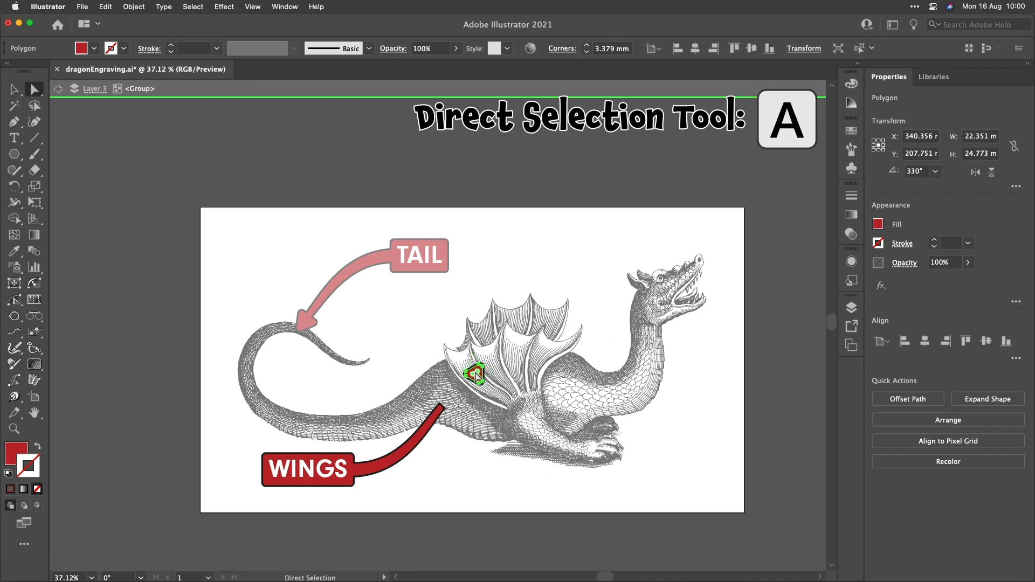
pyautogui.moveTo(441, 406); pyautogui.dragTo(473, 377)
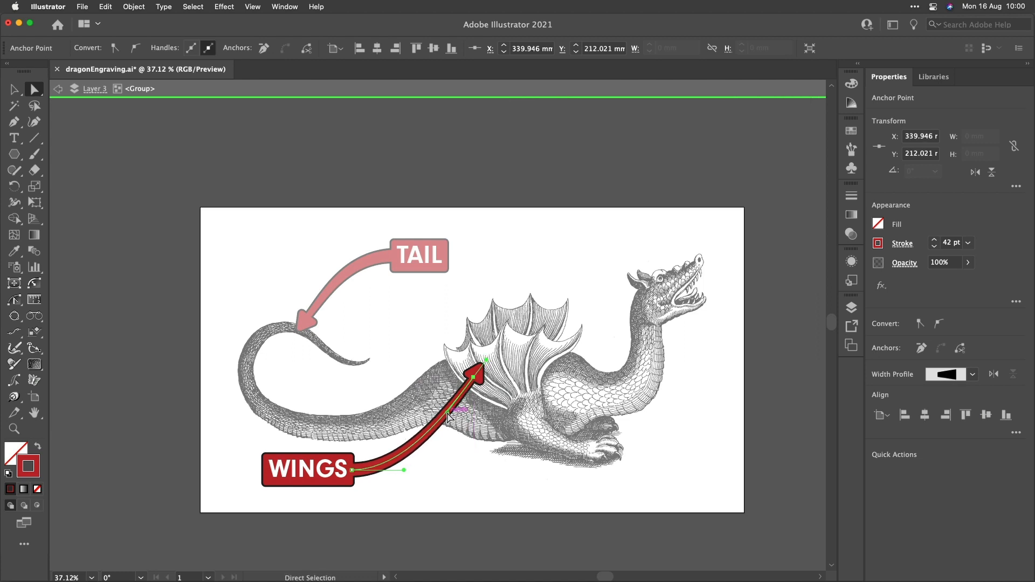
pyautogui.click(14, 89)
pyautogui.click(183, 253)
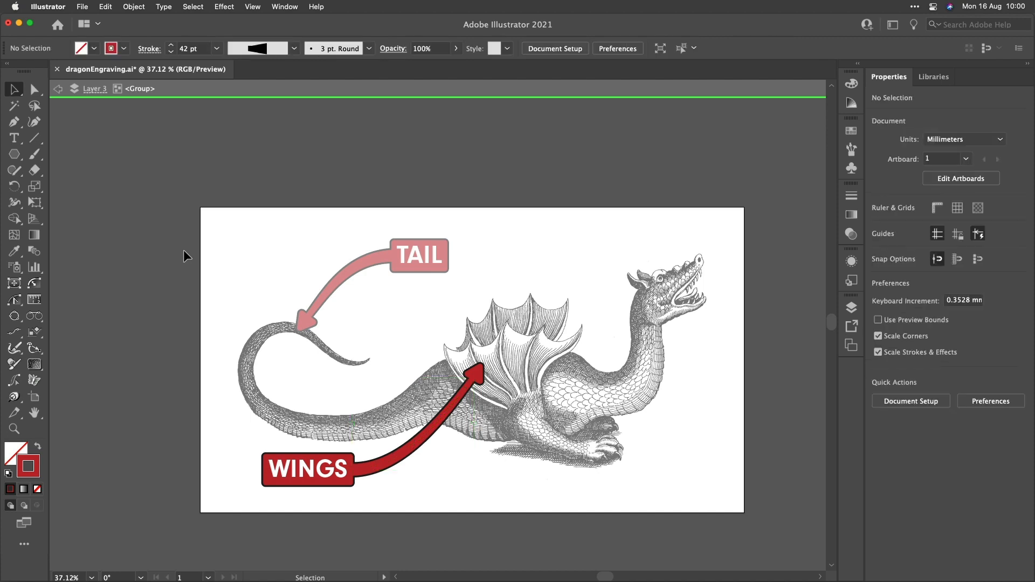
# Right-align the WINGS text, move the label back to the curved path's wide end, and exit the group's isolation.
pyautogui.click(337, 472)
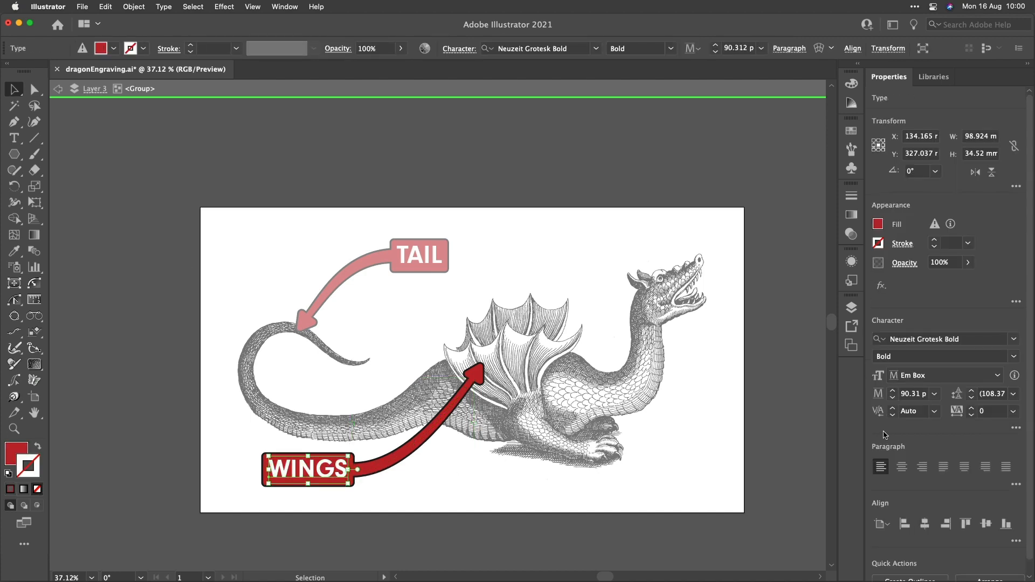
pyautogui.click(923, 467)
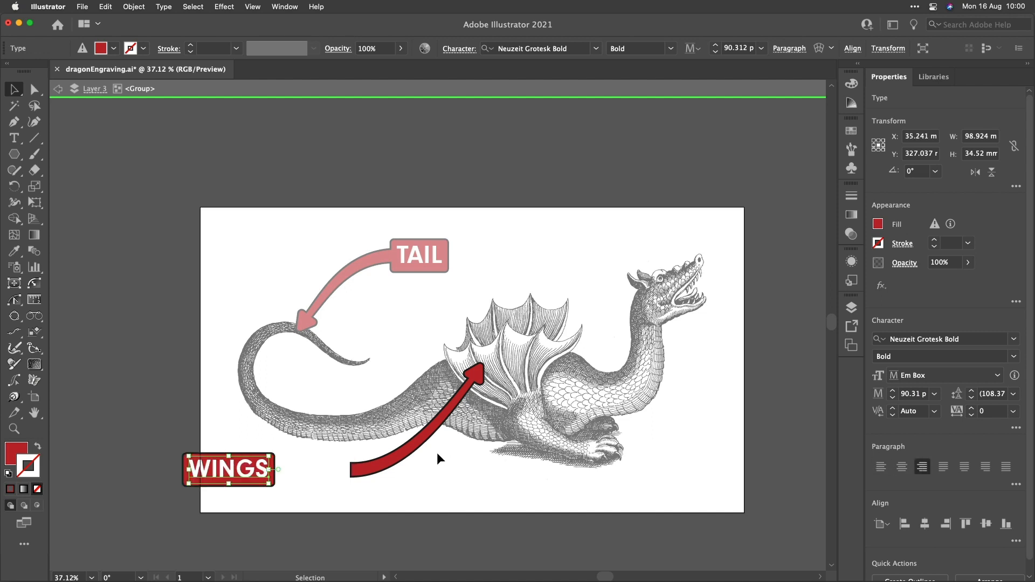
pyautogui.moveTo(247, 478); pyautogui.dragTo(328, 478)
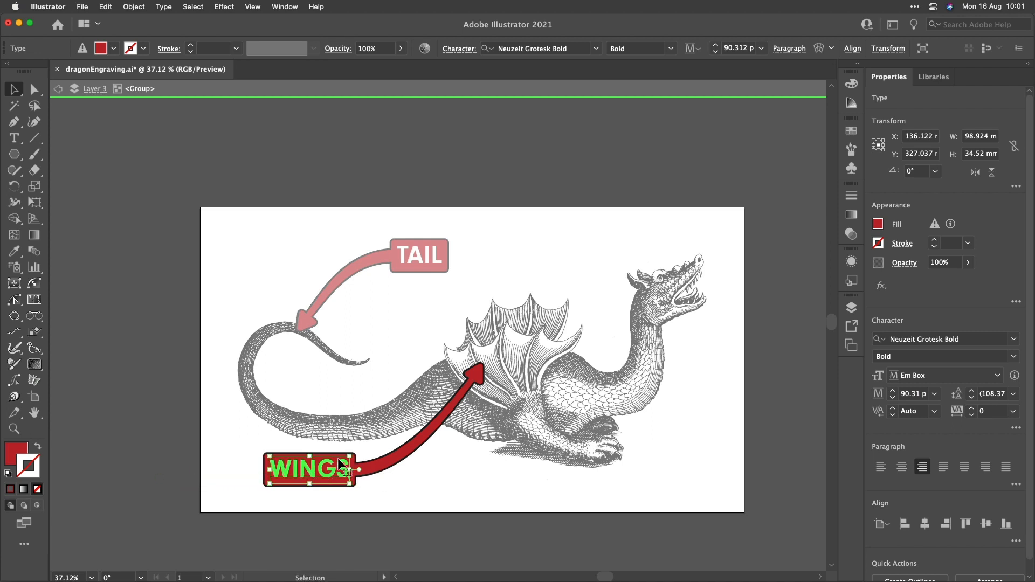
pyautogui.click(432, 476)
pyautogui.doubleClick(408, 484)
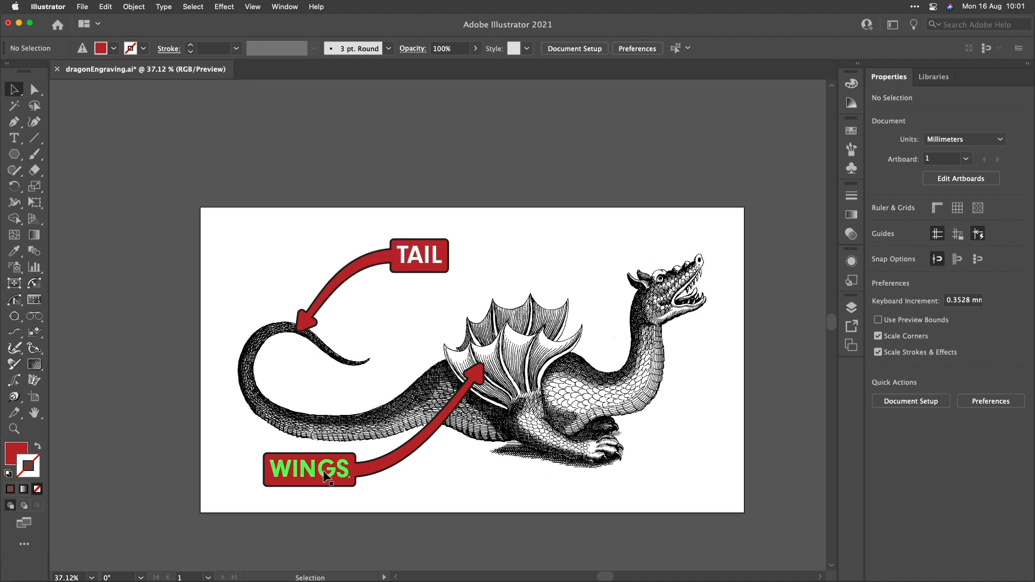
# Duplicate the WINGS callout to below the dragon's front feet and change the copy's label to Big Elbow.
pyautogui.moveTo(326, 476); pyautogui.dragTo(541, 484)
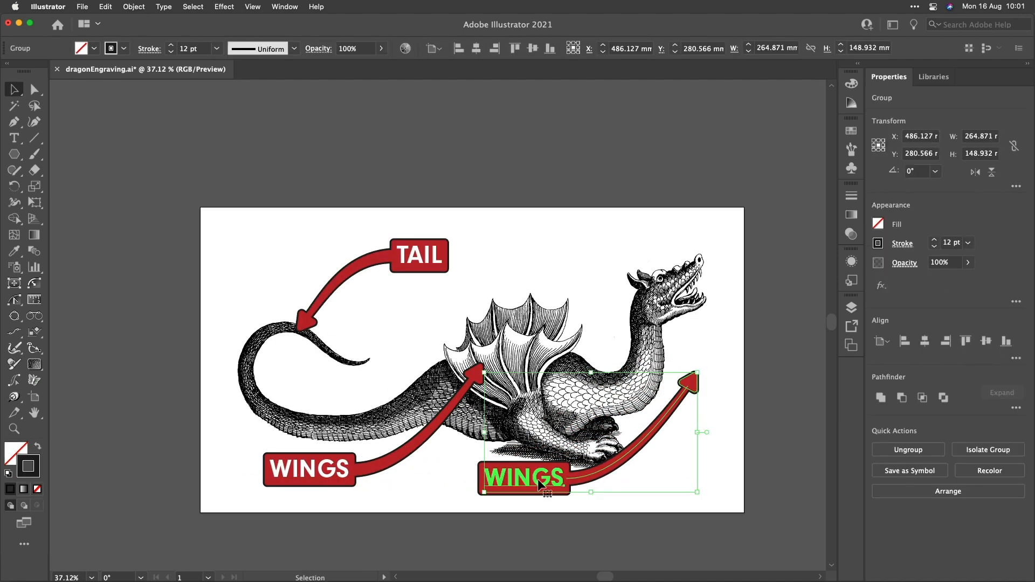
pyautogui.doubleClick(541, 485)
pyautogui.click(557, 480)
pyautogui.doubleClick(557, 480)
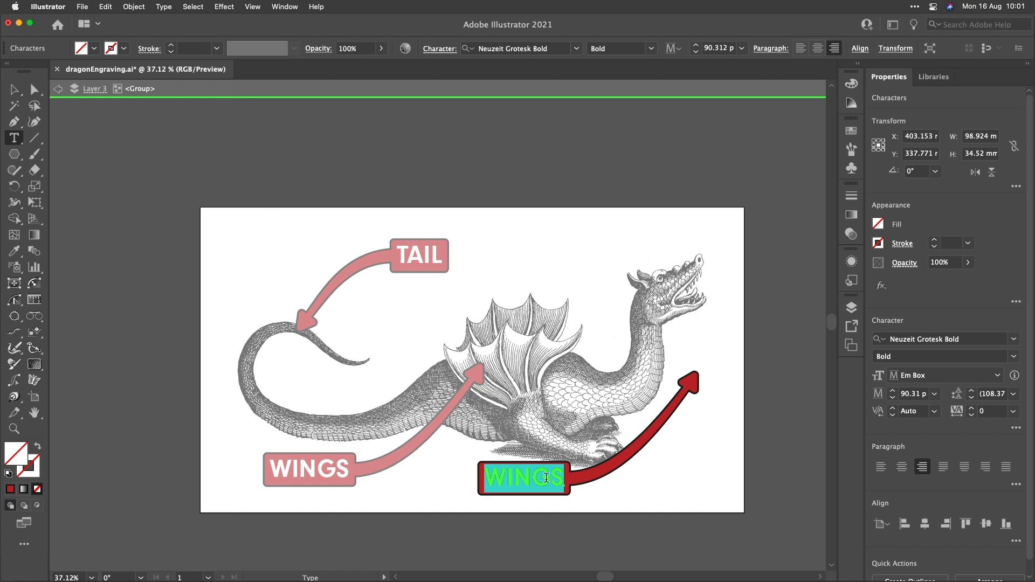
pyautogui.write('Big Elbow')
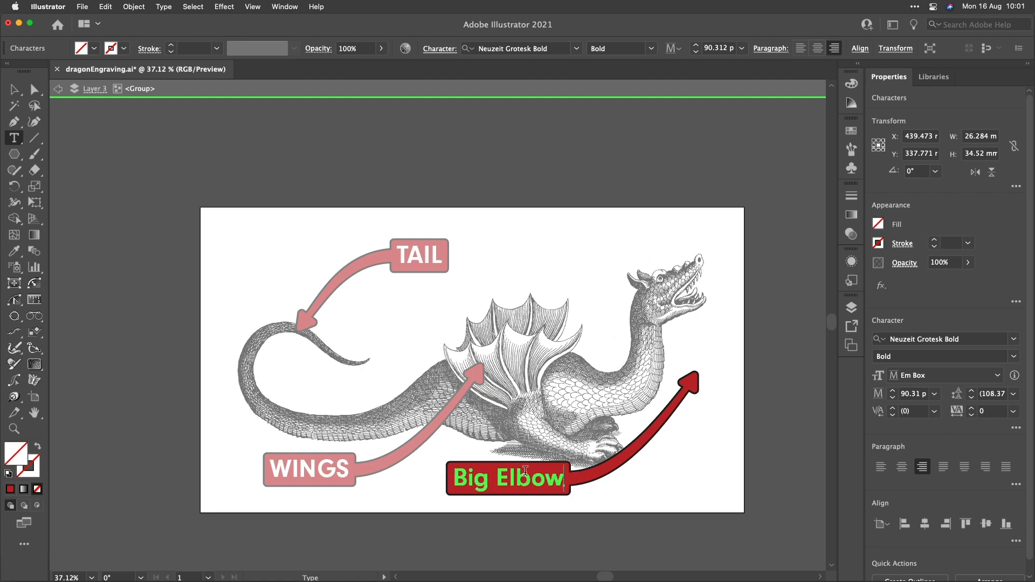
pyautogui.press('Escape')
pyautogui.click(704, 454)
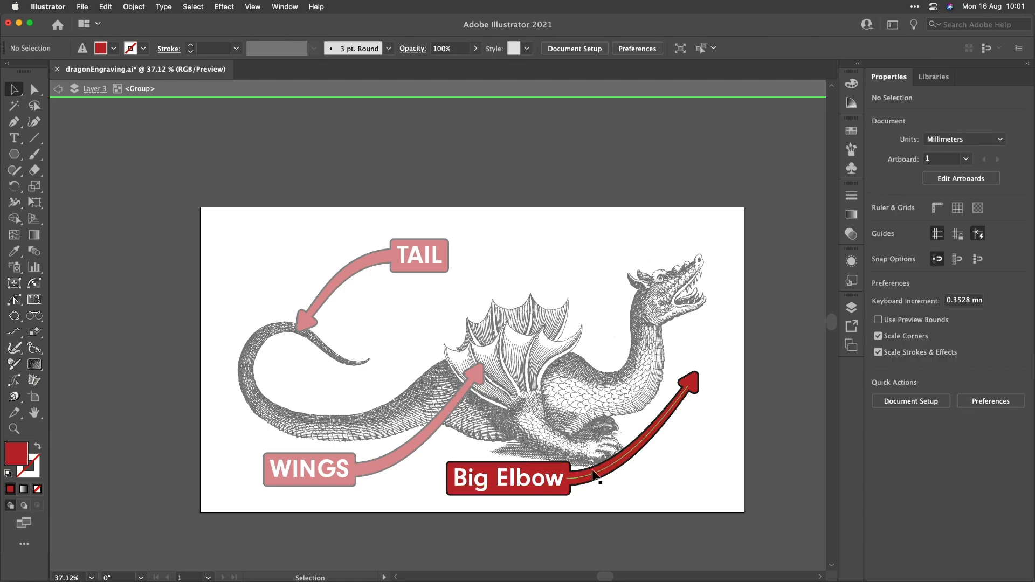
# Exit the group's isolation and delete the Big Elbow callout.
pyautogui.click(621, 466)
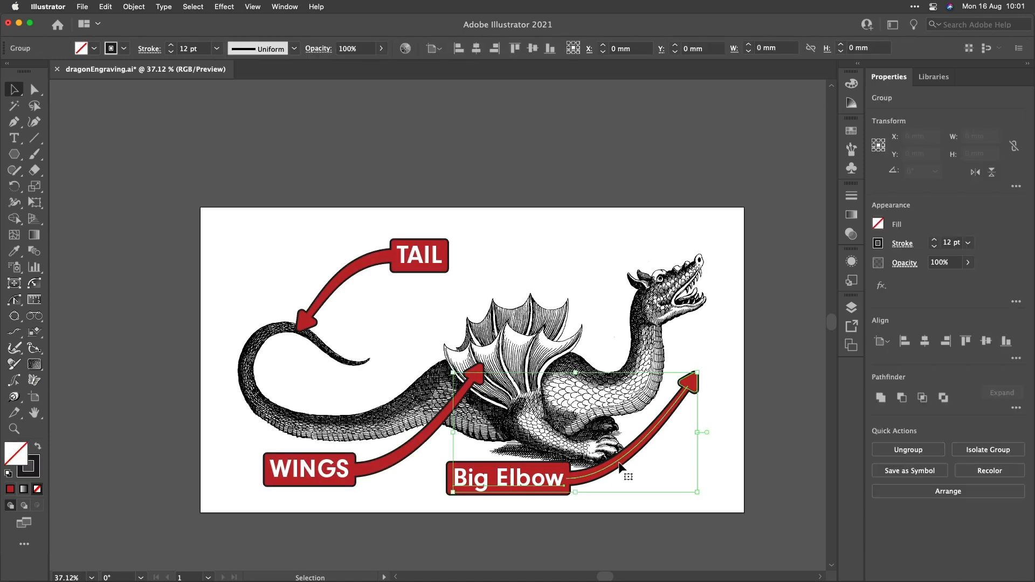
pyautogui.press('Delete')
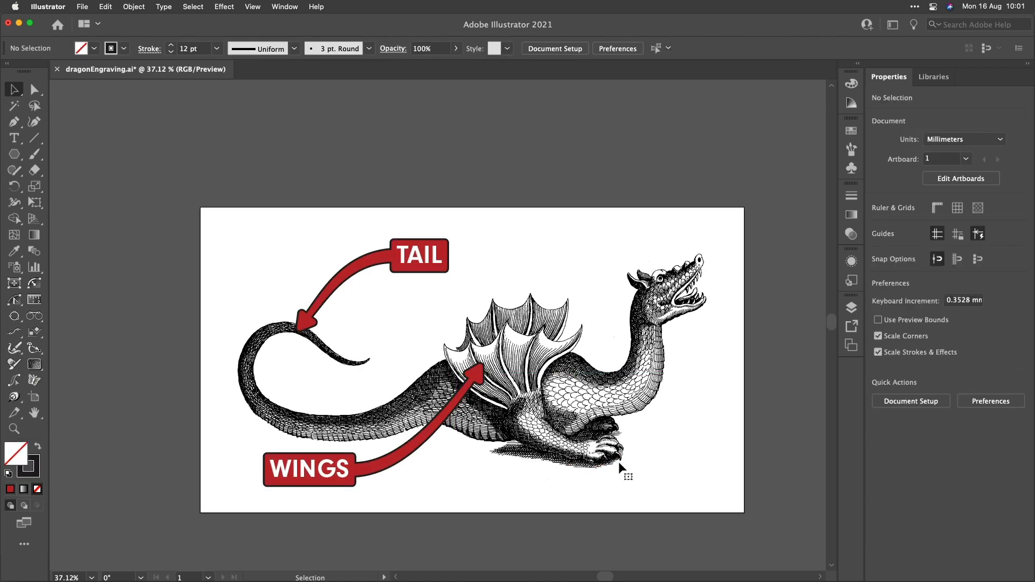